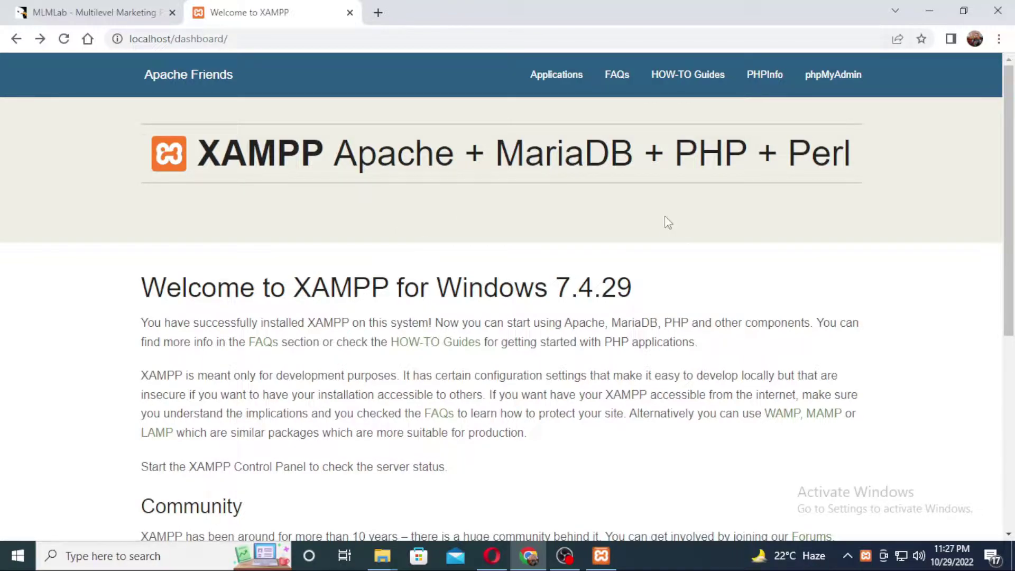
Launch phpMyAdmin from the local XAMPP dashboard to view the server's databases
{"action": "left_click", "coordinate": [825, 78]}
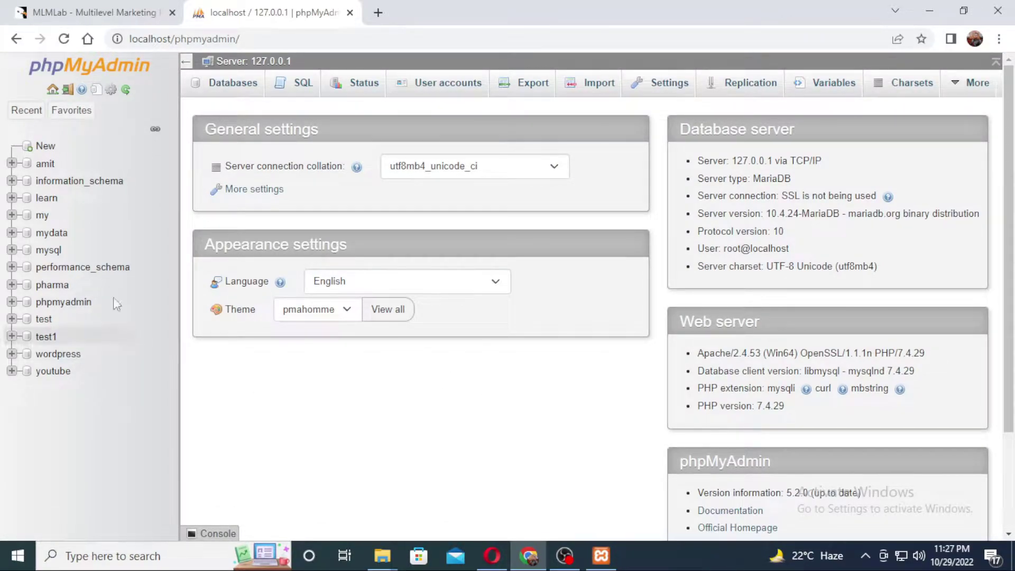
Create an empty database named mlmlab from New in the sidebar
{"action": "left_click", "coordinate": [49, 148]}
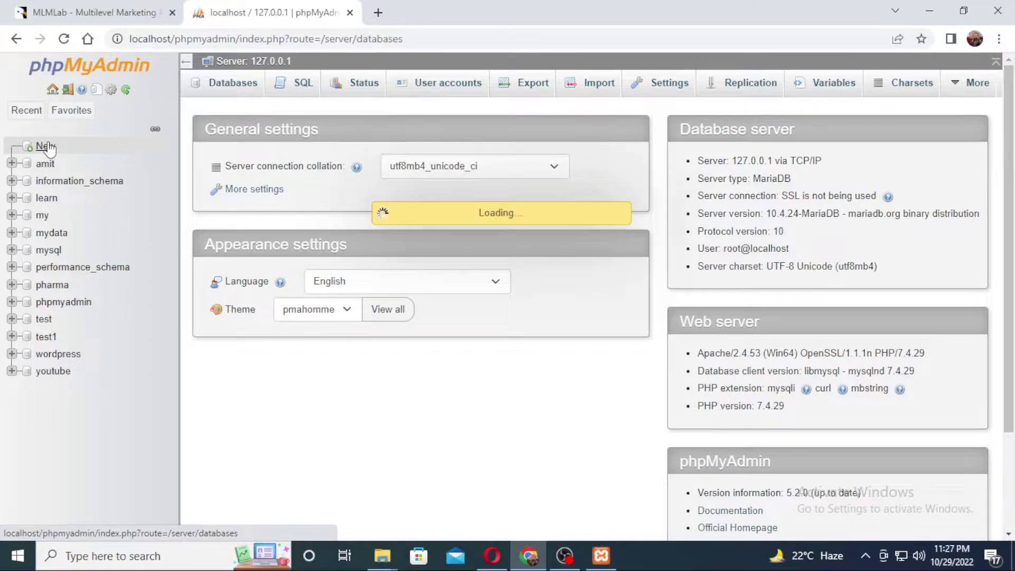
{"action": "left_click", "coordinate": [248, 210]}
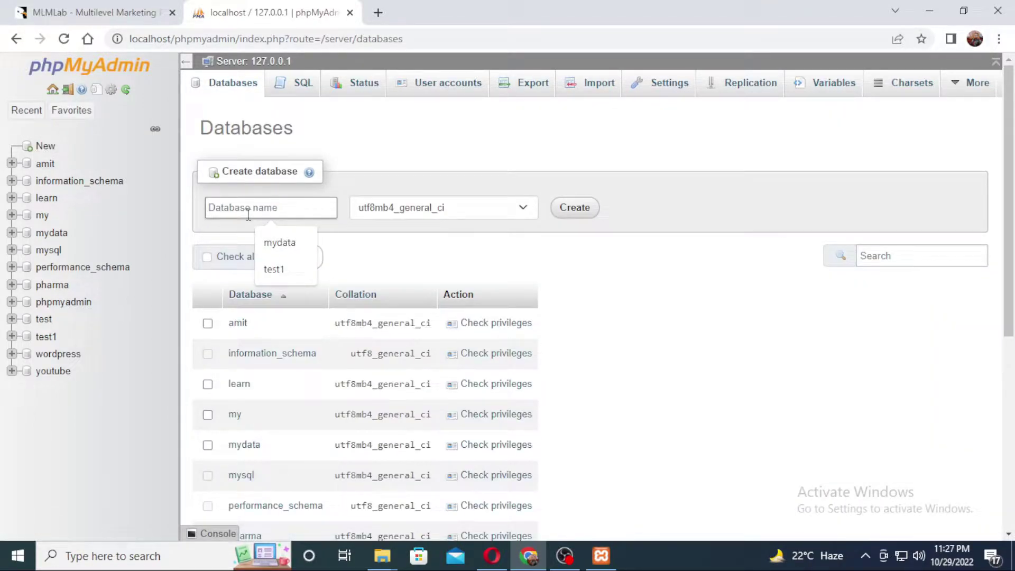
{"action": "type", "text": "mlmlab"}
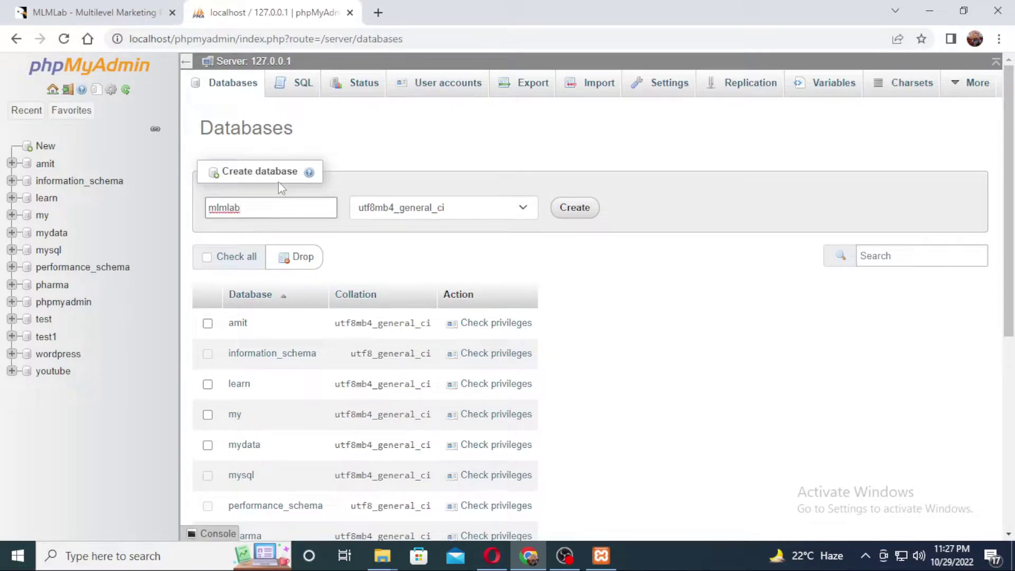
{"action": "left_click", "coordinate": [681, 304]}
{"action": "left_click", "coordinate": [578, 208]}
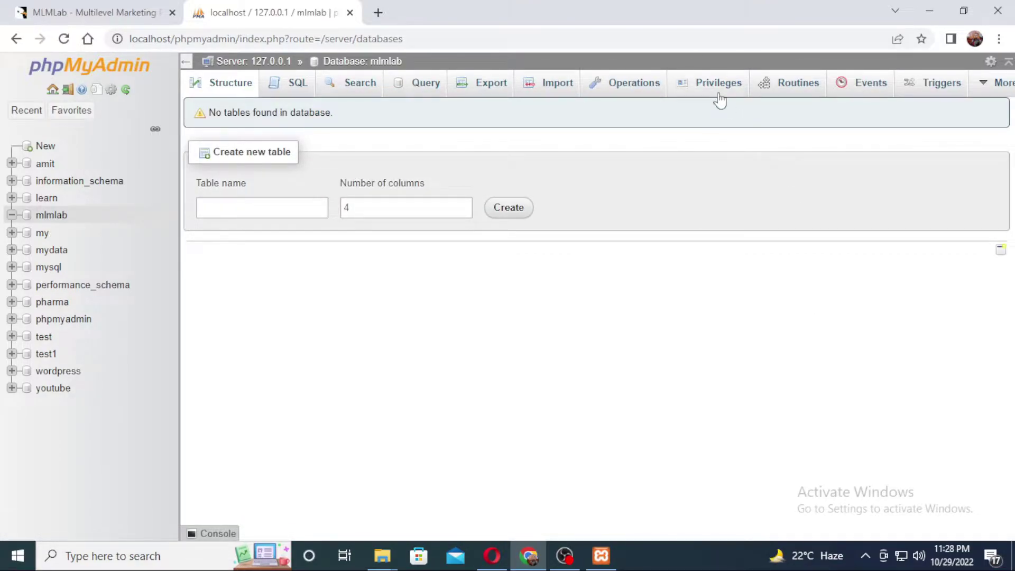
Add user account mlmlab on host Local, entering and retyping its password
{"action": "left_click", "coordinate": [719, 93]}
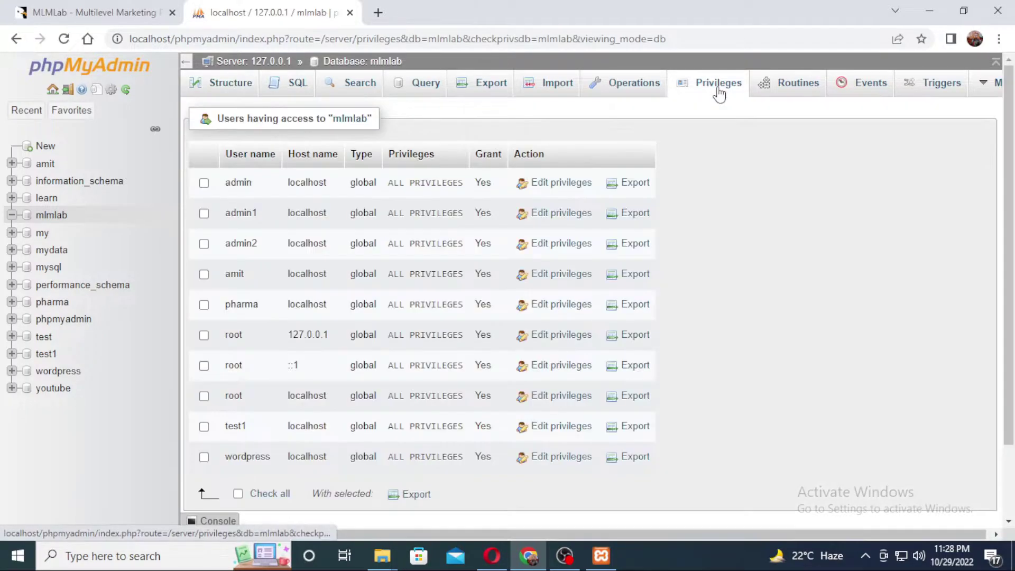
{"action": "scroll", "coordinate": [919, 251], "scroll_direction": "down", "scroll_amount": 2}
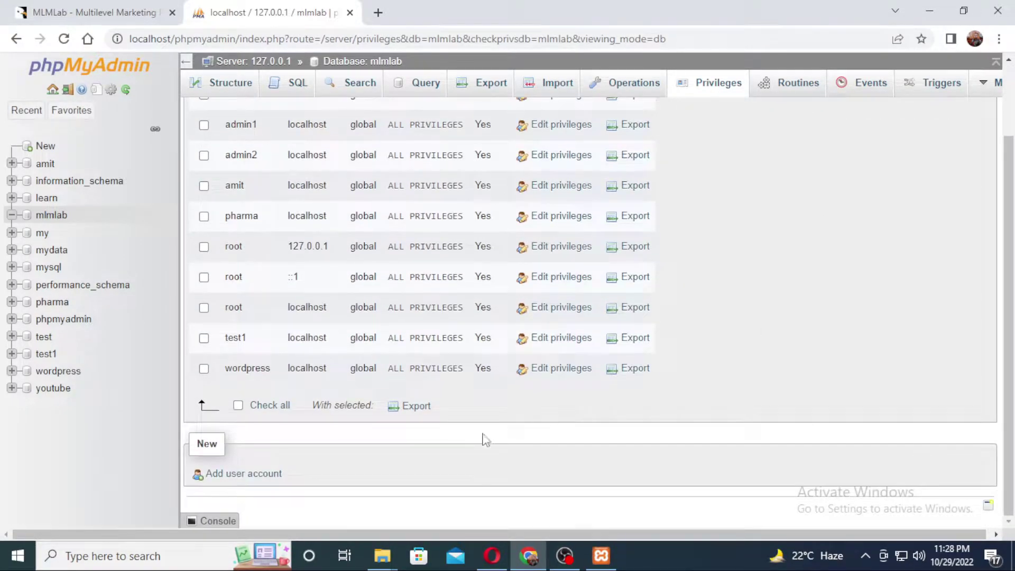
{"action": "left_click", "coordinate": [246, 475]}
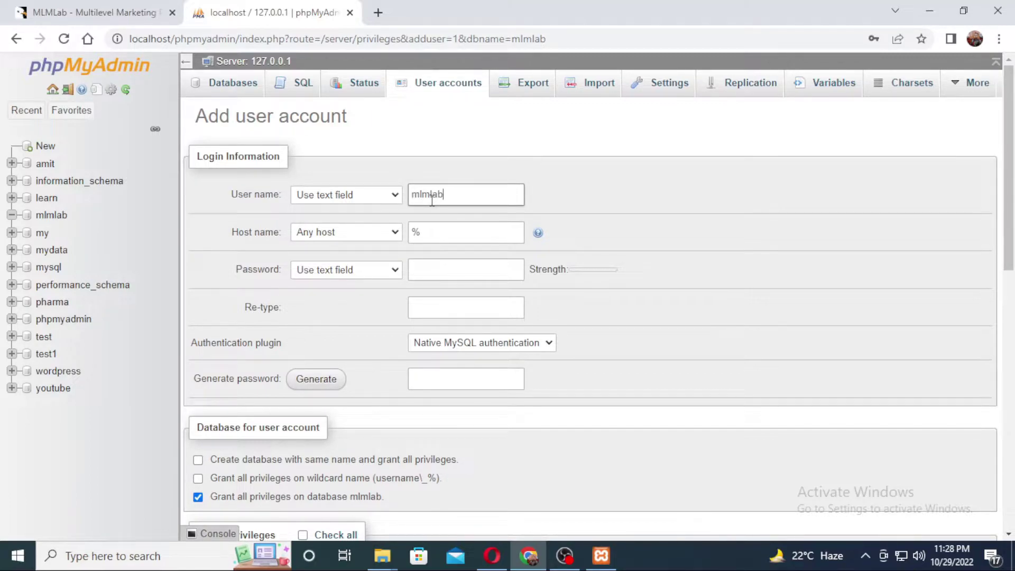
{"action": "left_click", "coordinate": [397, 235]}
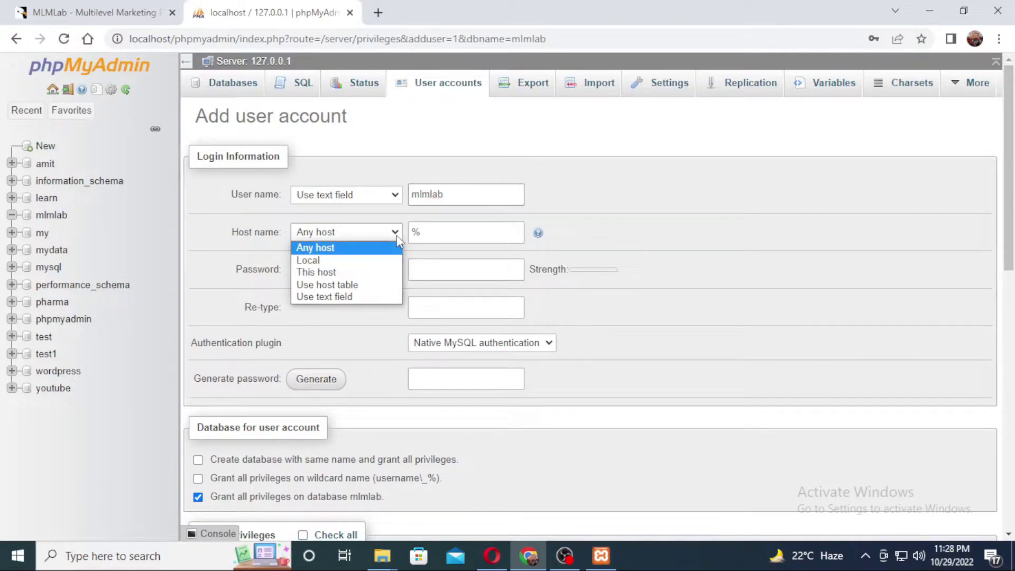
{"action": "left_click", "coordinate": [338, 258]}
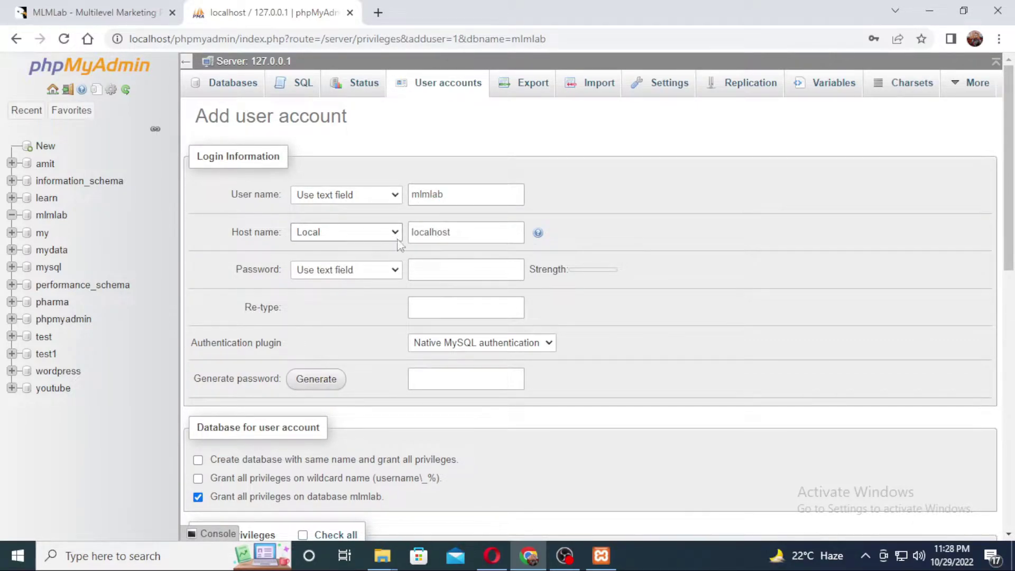
{"action": "left_click", "coordinate": [454, 270]}
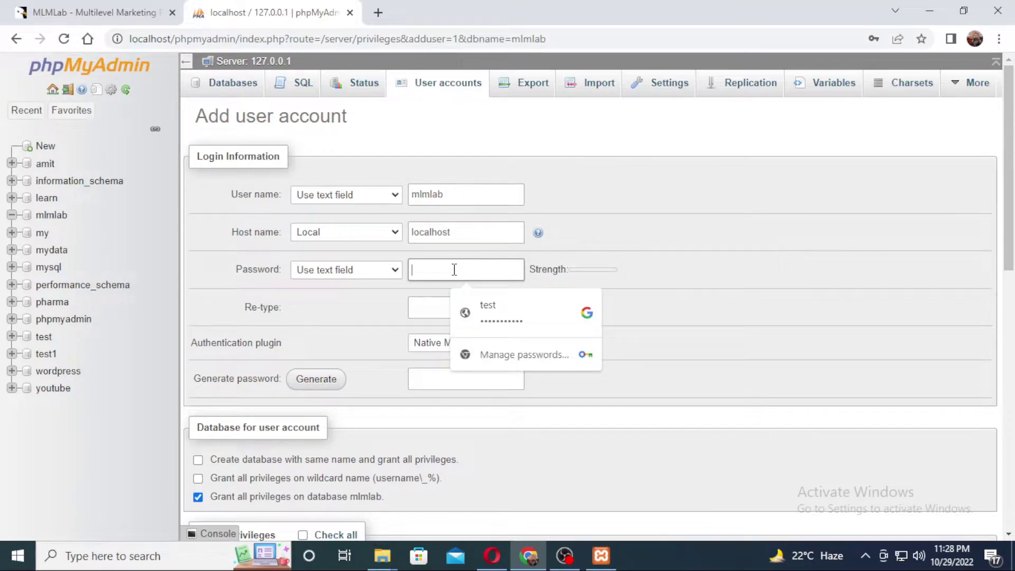
{"action": "type", "text": "mlmlab1"}
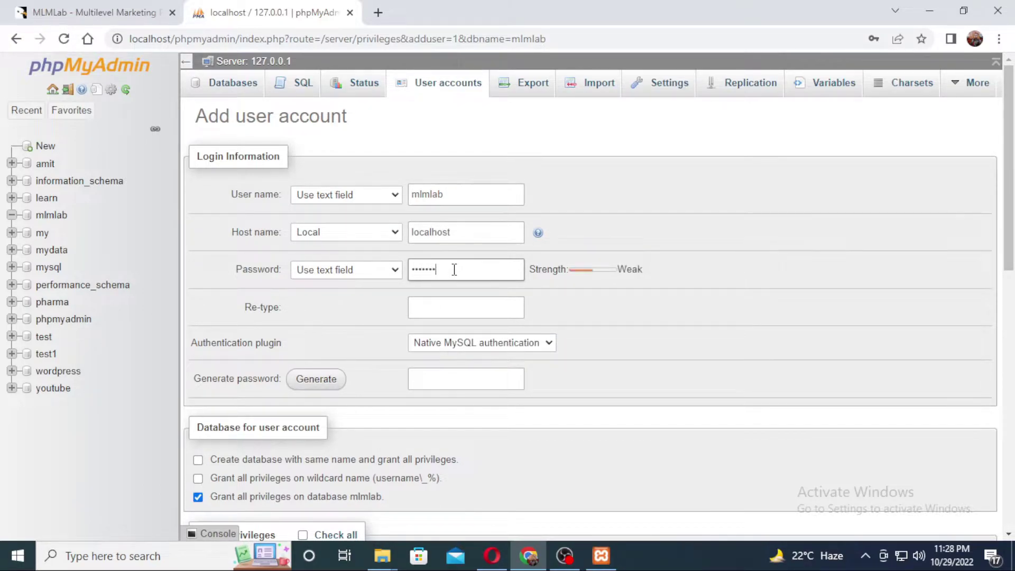
{"action": "left_click", "coordinate": [426, 307]}
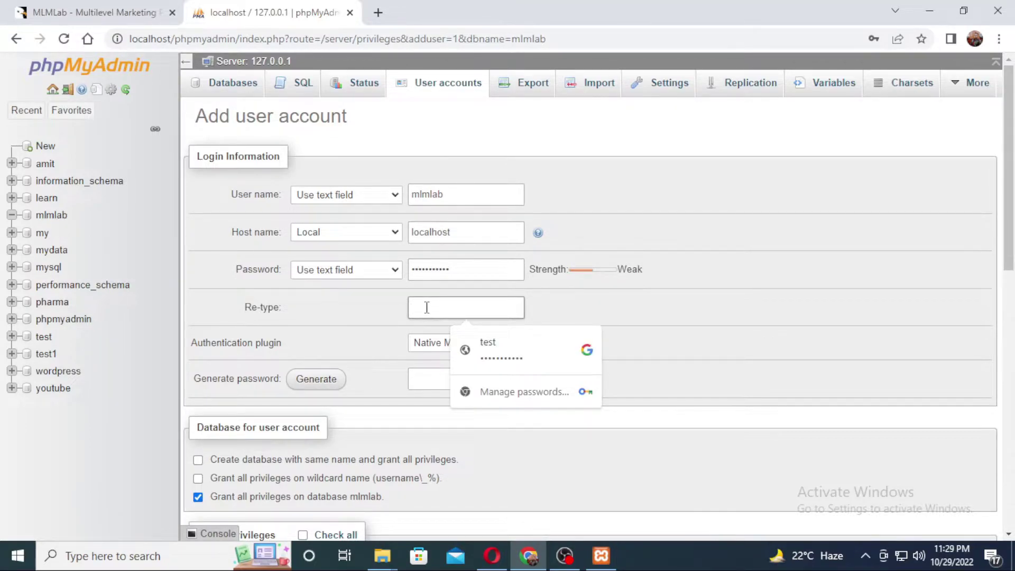
{"action": "type", "text": "mlm"}
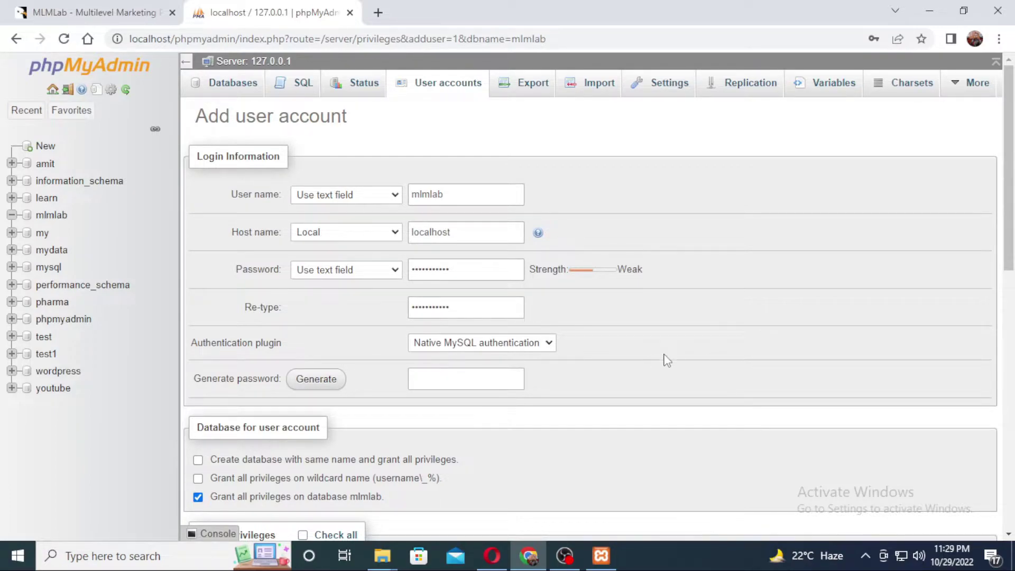
Grant the mlmlab account all privileges, create it, and decline Chrome's password save
{"action": "scroll", "coordinate": [558, 389], "scroll_direction": "down", "scroll_amount": 5}
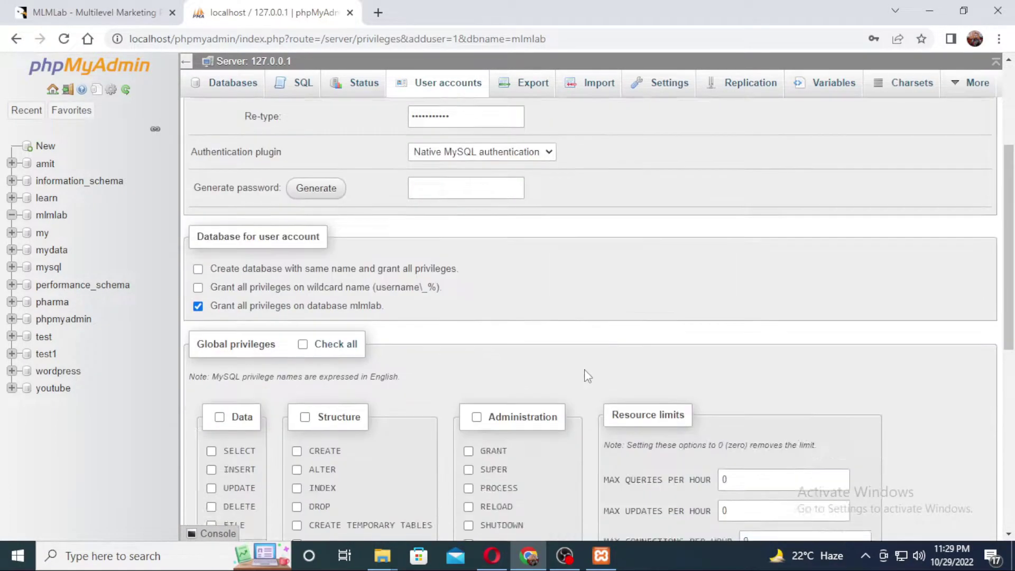
{"action": "scroll", "coordinate": [558, 389], "scroll_direction": "up", "scroll_amount": 4}
{"action": "scroll", "coordinate": [589, 316], "scroll_direction": "down", "scroll_amount": 1}
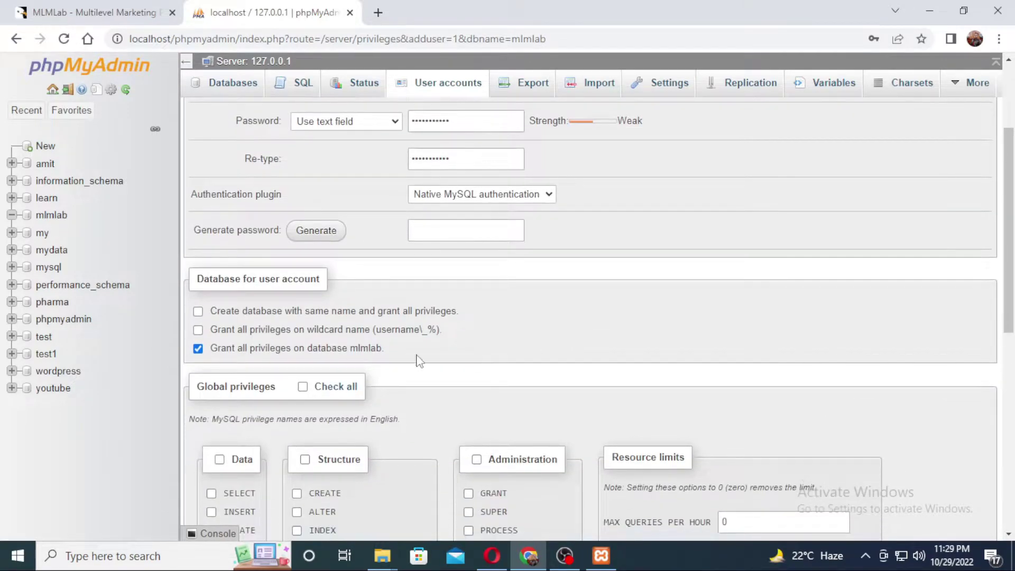
{"action": "left_click", "coordinate": [332, 392]}
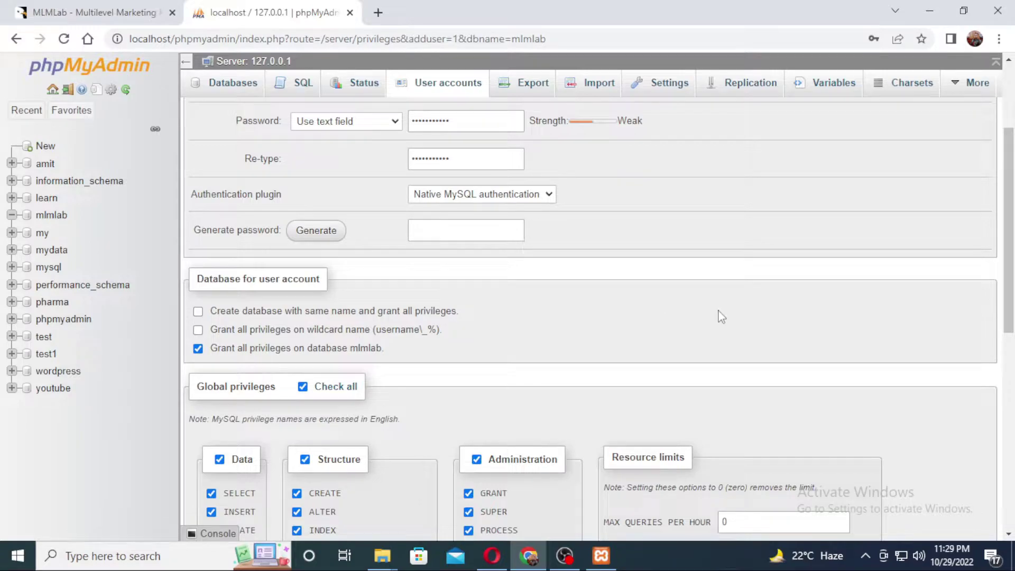
{"action": "scroll", "coordinate": [723, 317], "scroll_direction": "down", "scroll_amount": 5}
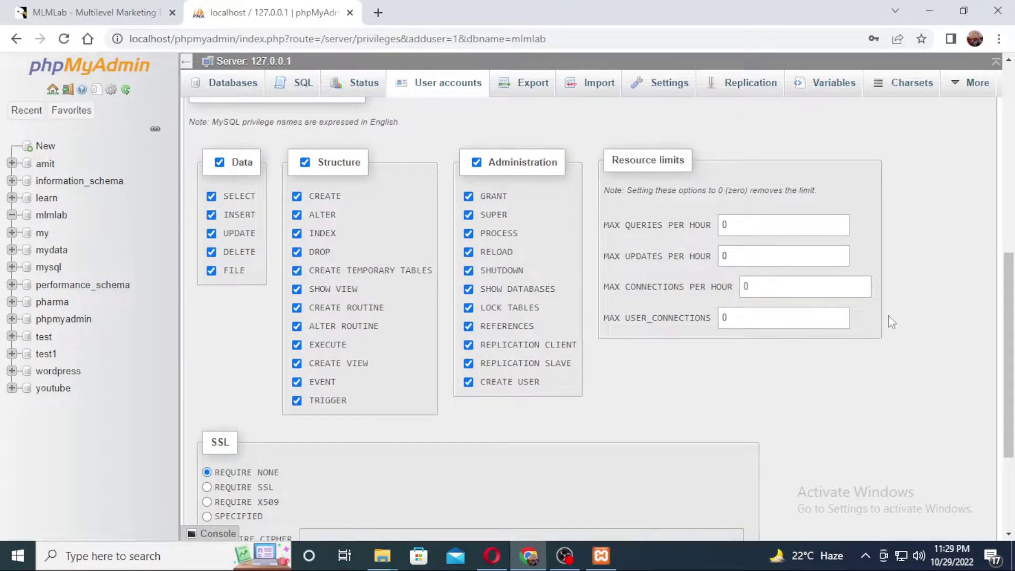
{"action": "scroll", "coordinate": [893, 323], "scroll_direction": "down", "scroll_amount": 3}
{"action": "left_click", "coordinate": [208, 484]}
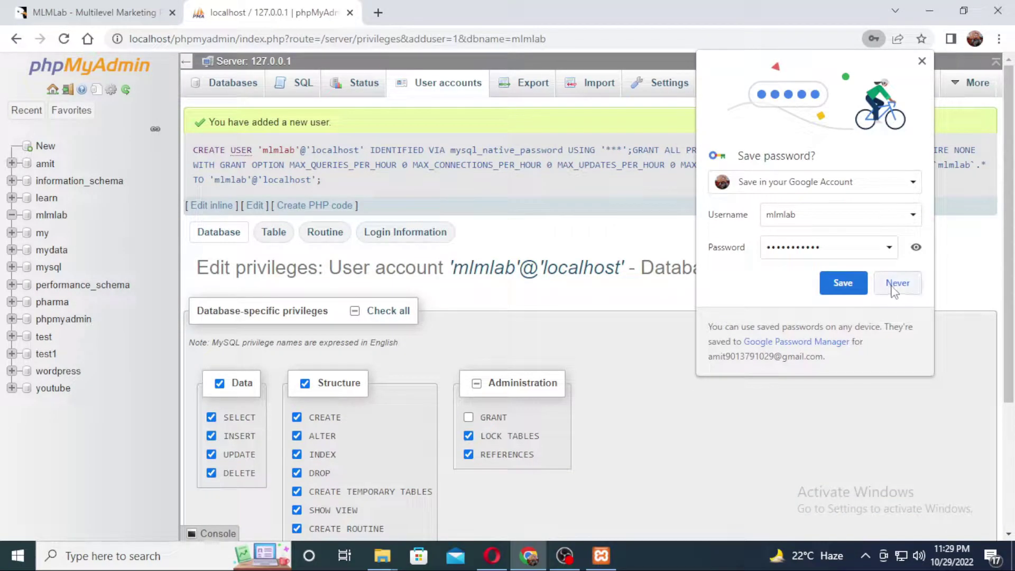
{"action": "left_click", "coordinate": [897, 283]}
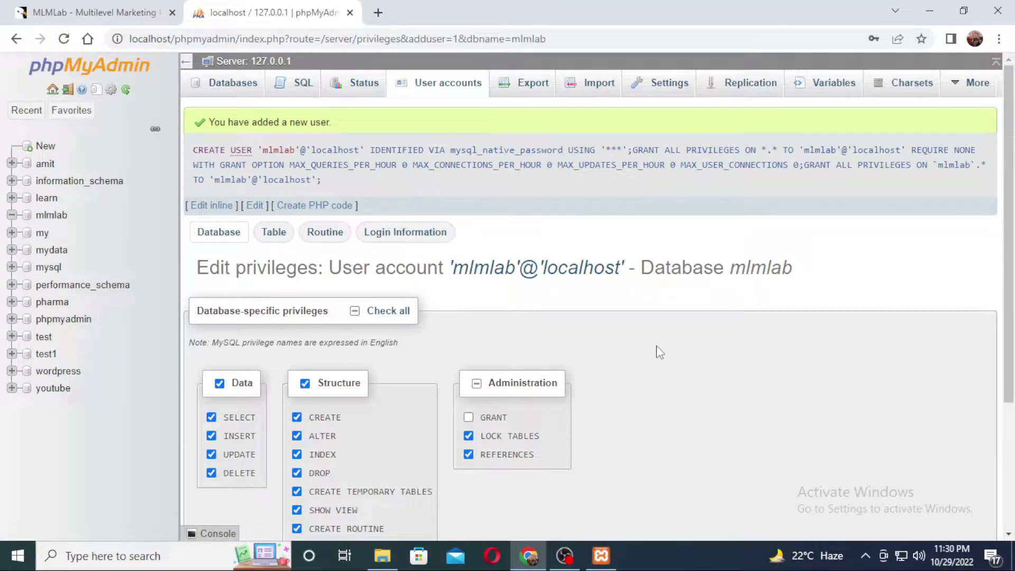
{"action": "left_click", "coordinate": [382, 555]}
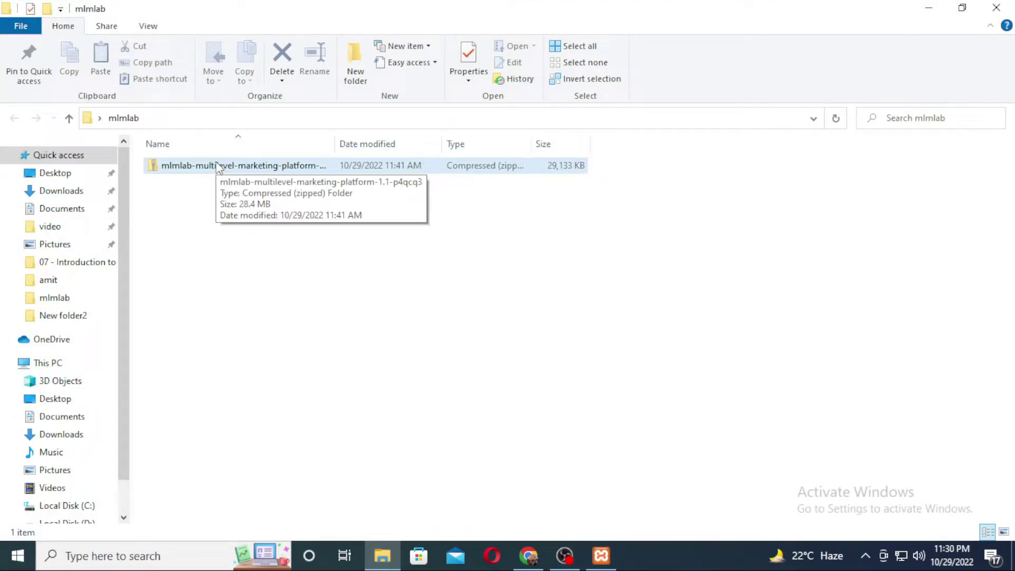
Extract the downloaded platform zip into its suggested folder
{"action": "right_click", "coordinate": [218, 168]}
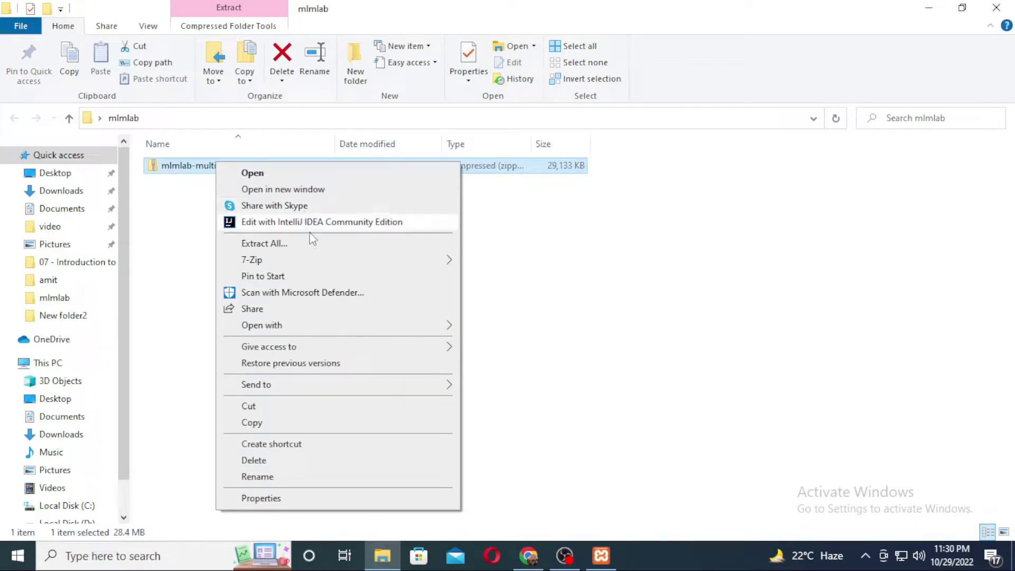
{"action": "left_click", "coordinate": [264, 244]}
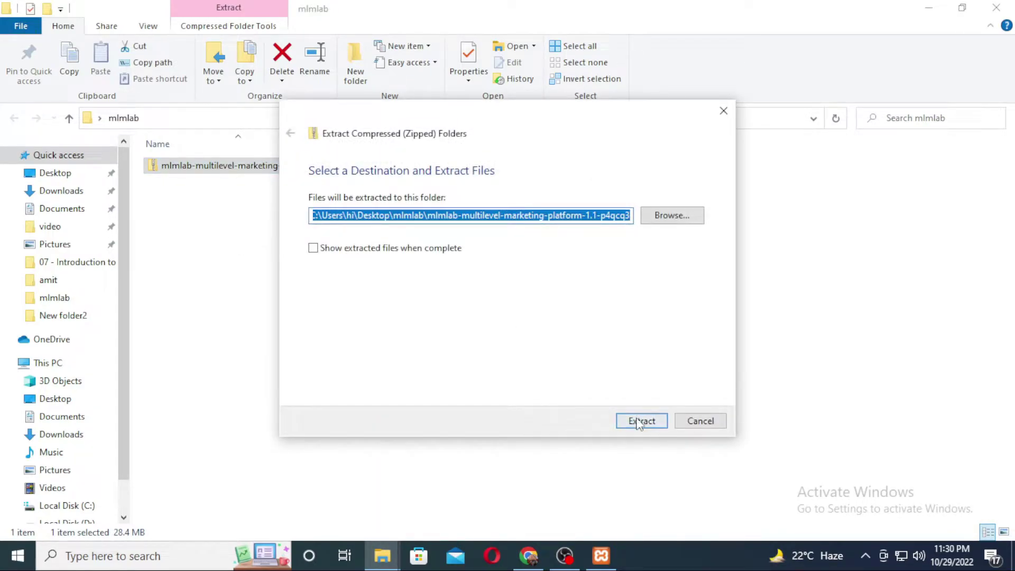
{"action": "left_click", "coordinate": [640, 421]}
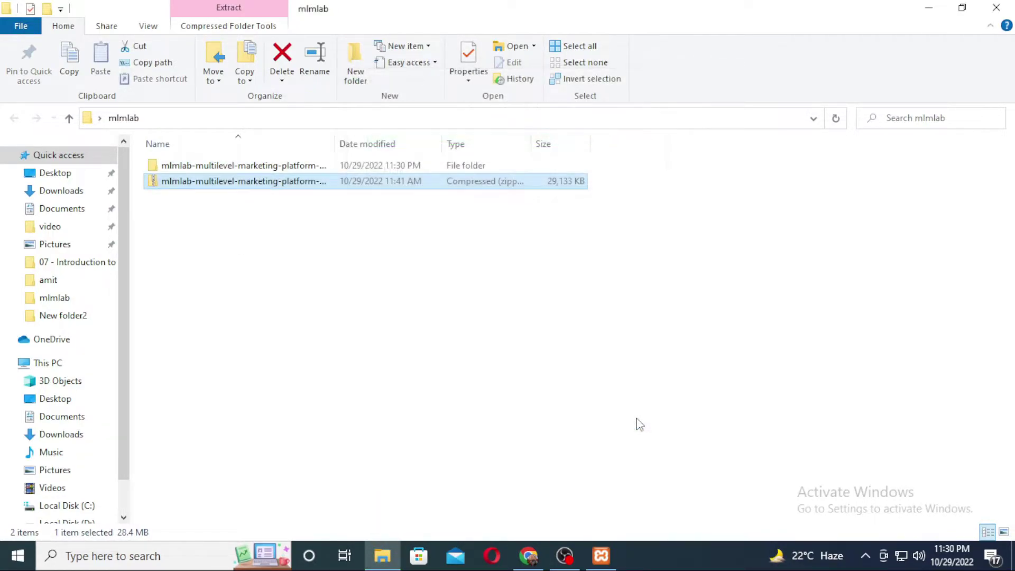
{"action": "left_click", "coordinate": [286, 335]}
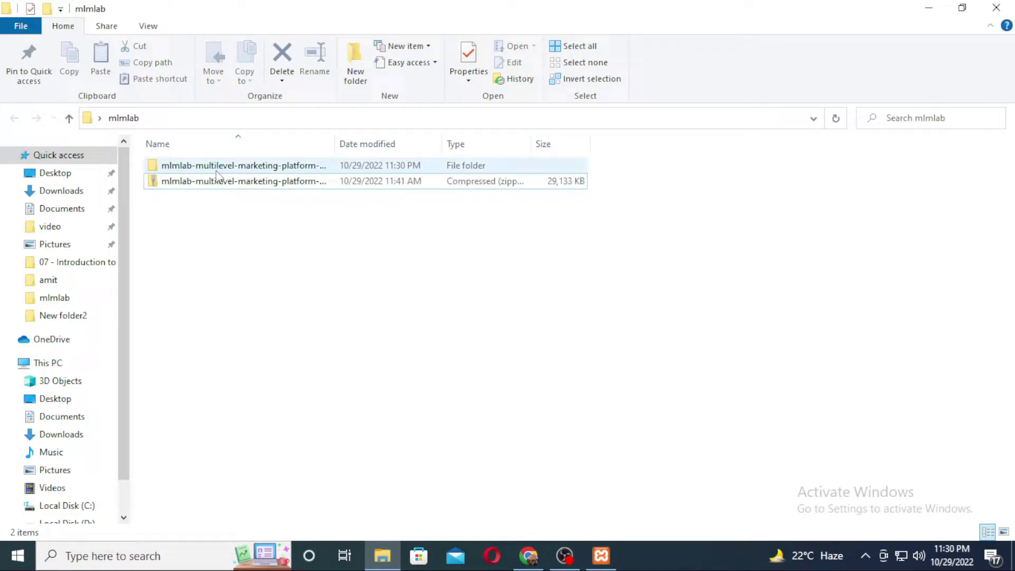
Inside the extracted folder, extract Files-upload-nulled.zip into a same-named folder
{"action": "double_click", "coordinate": [236, 167]}
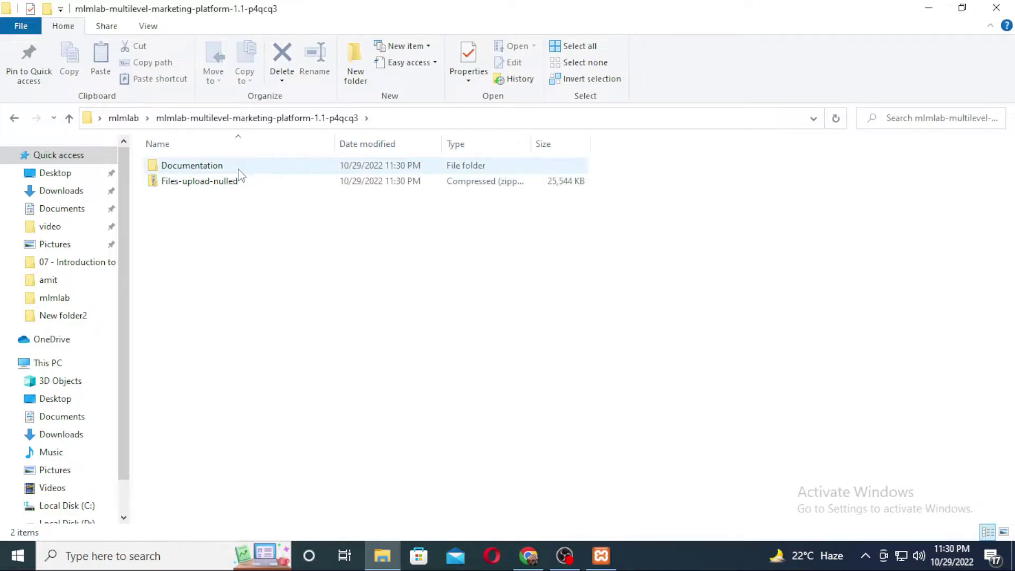
{"action": "left_click", "coordinate": [238, 181]}
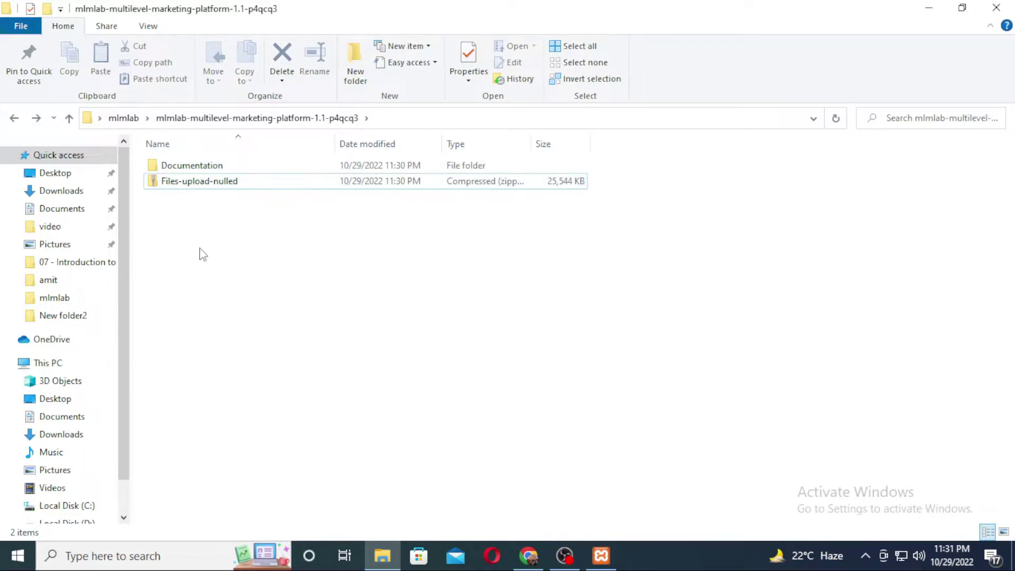
{"action": "right_click", "coordinate": [225, 180]}
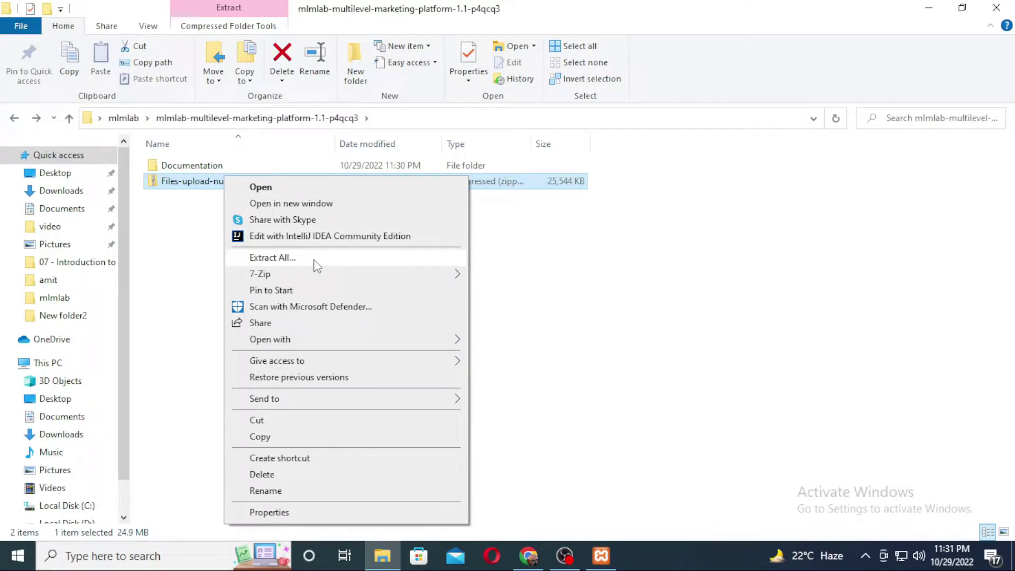
{"action": "left_click", "coordinate": [314, 260]}
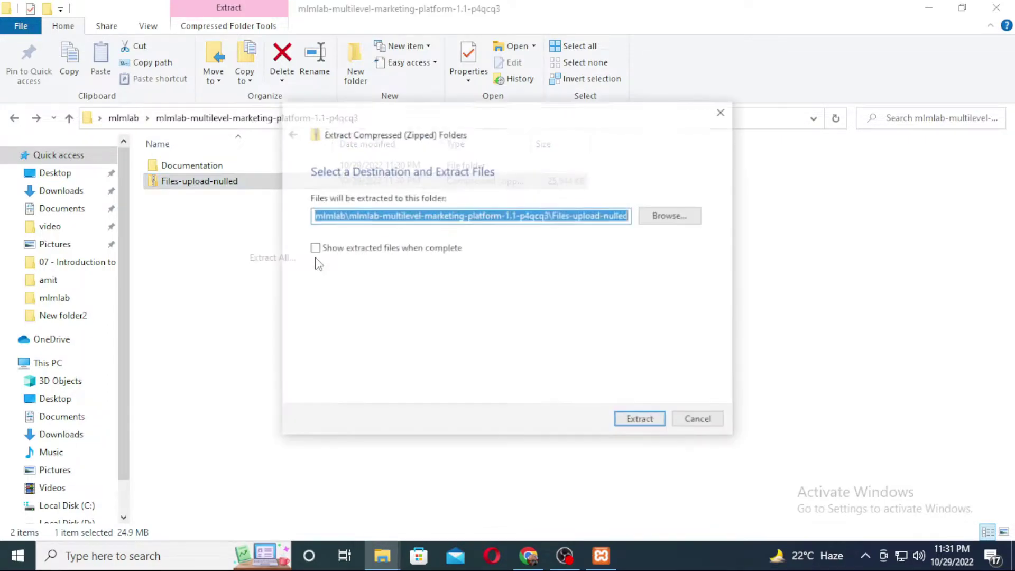
{"action": "left_click", "coordinate": [644, 422]}
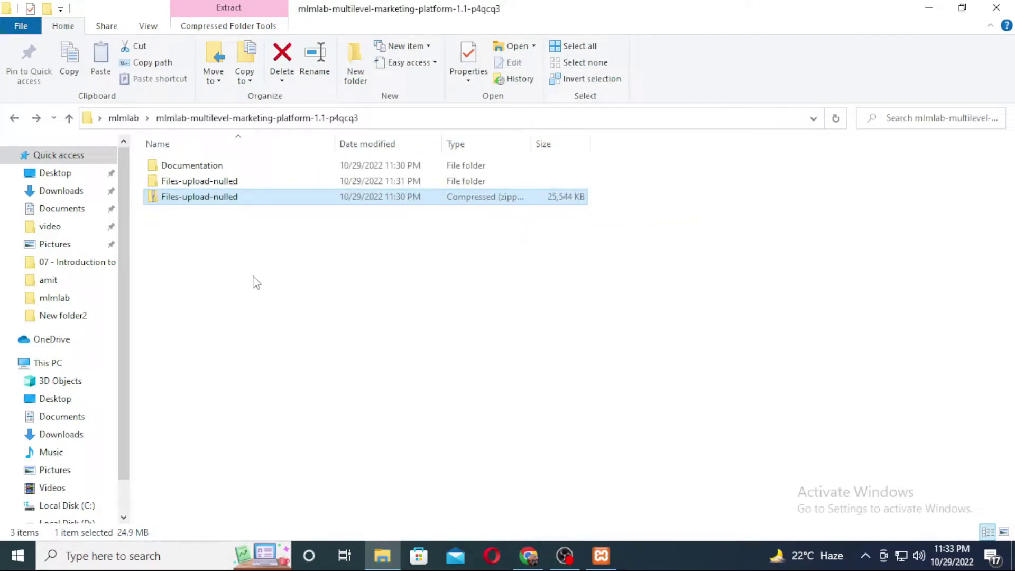
Copy the Files folder from Files-upload-nulled into C:\xampp\htdocs and check its contents
{"action": "double_click", "coordinate": [248, 182]}
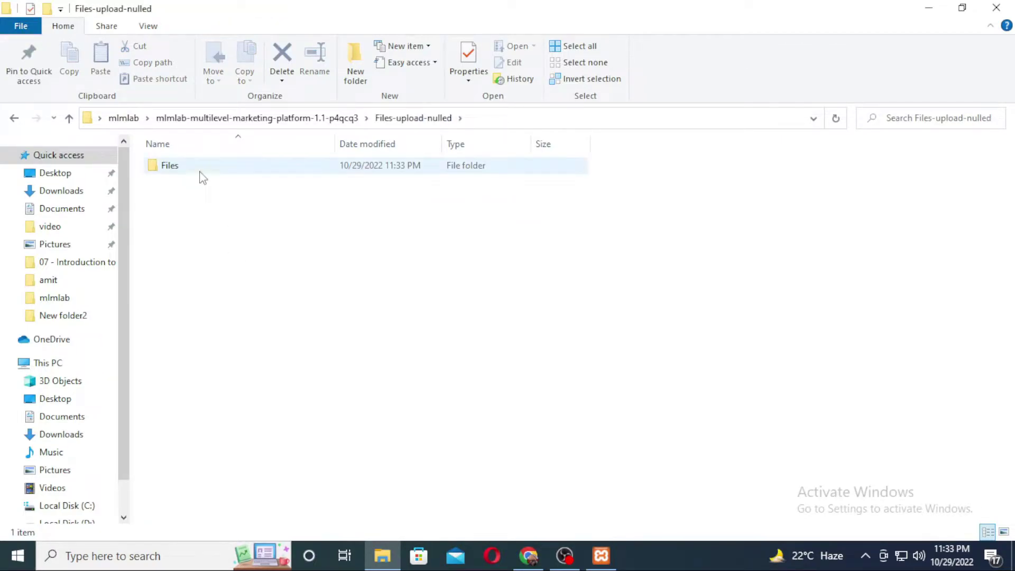
{"action": "left_click", "coordinate": [249, 169]}
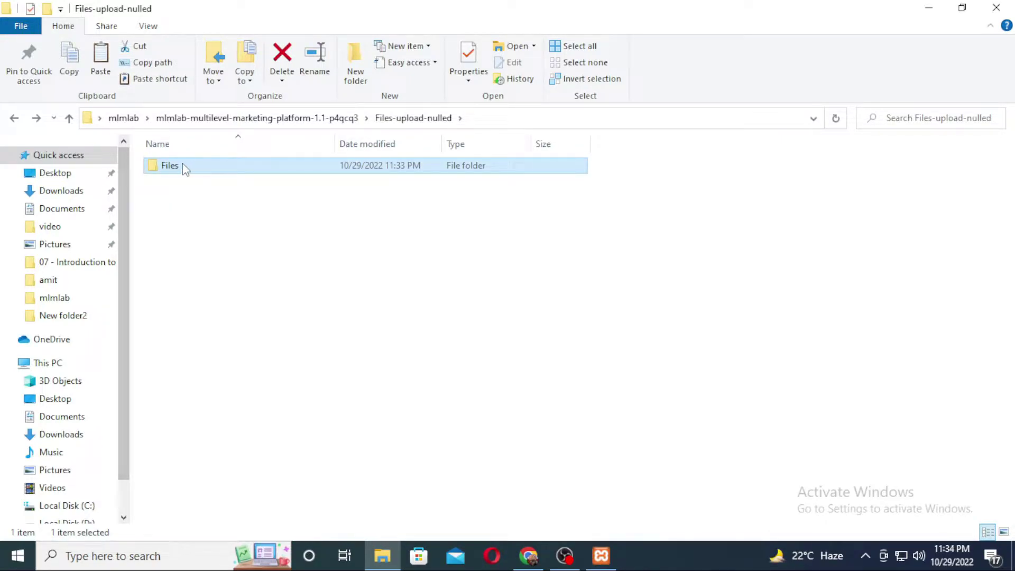
{"action": "left_click_drag", "start_coordinate": [122, 205], "coordinate": [121, 338]}
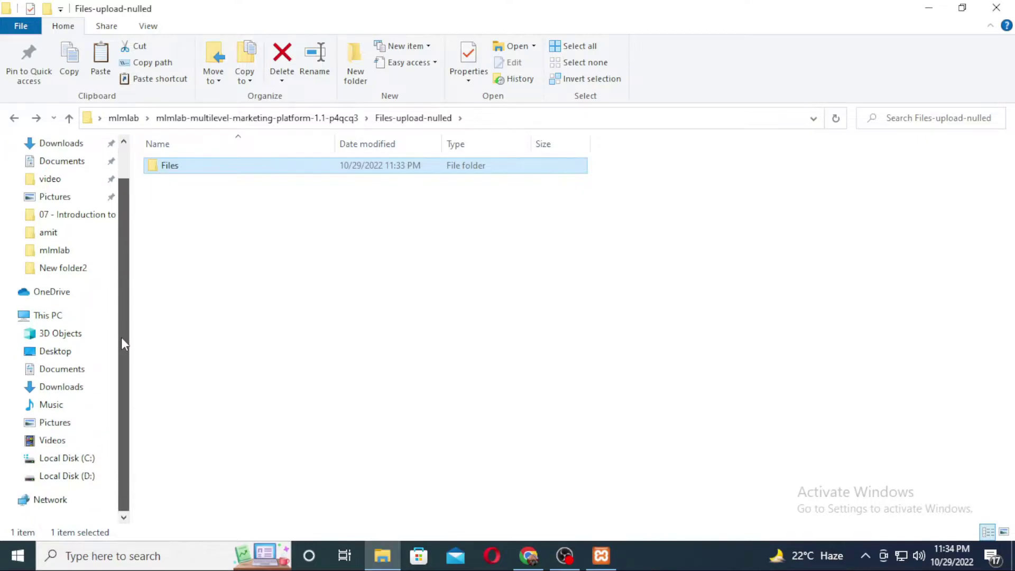
{"action": "left_click", "coordinate": [84, 461]}
{"action": "double_click", "coordinate": [197, 260]}
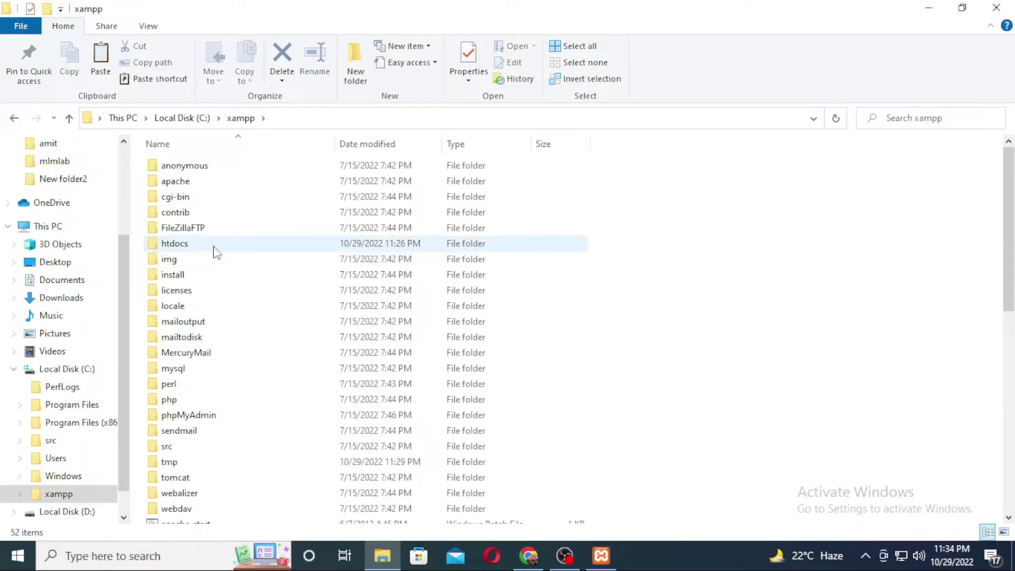
{"action": "double_click", "coordinate": [199, 246]}
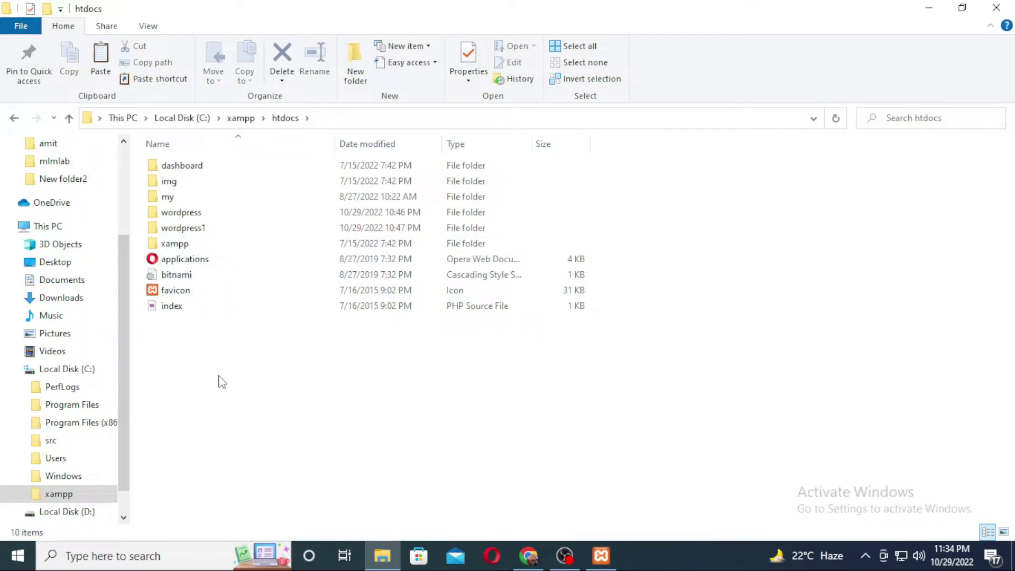
{"action": "key", "text": "ctrl+v"}
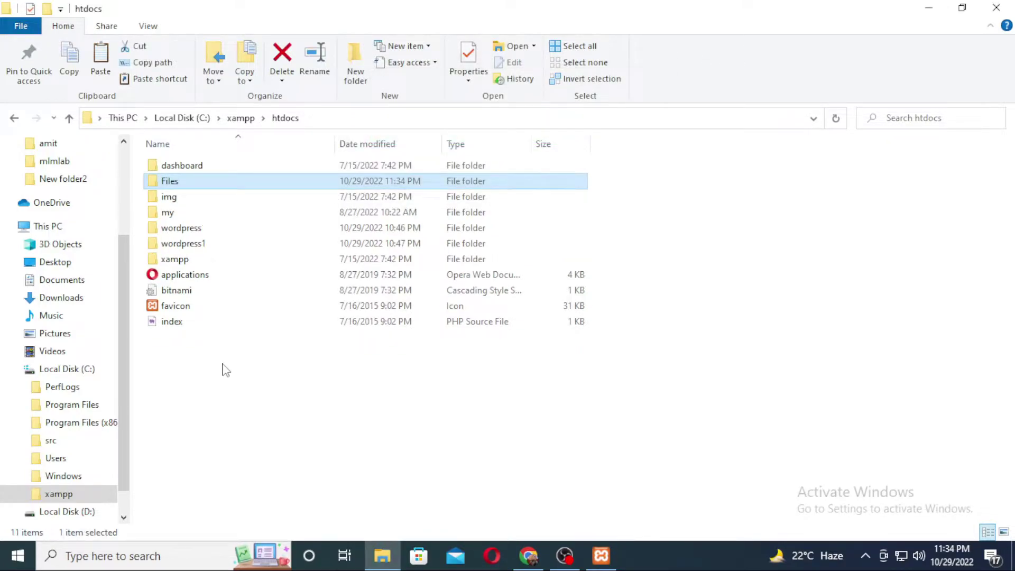
{"action": "double_click", "coordinate": [195, 184]}
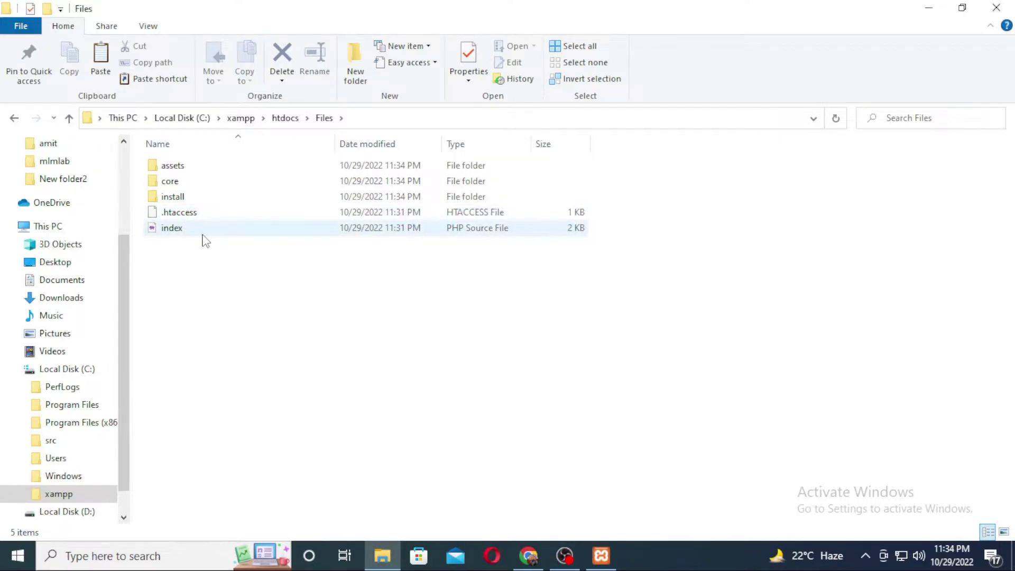
{"action": "left_click", "coordinate": [14, 119]}
Enter localhost/files/ as the address in a new Chrome tab
{"action": "left_click", "coordinate": [528, 555]}
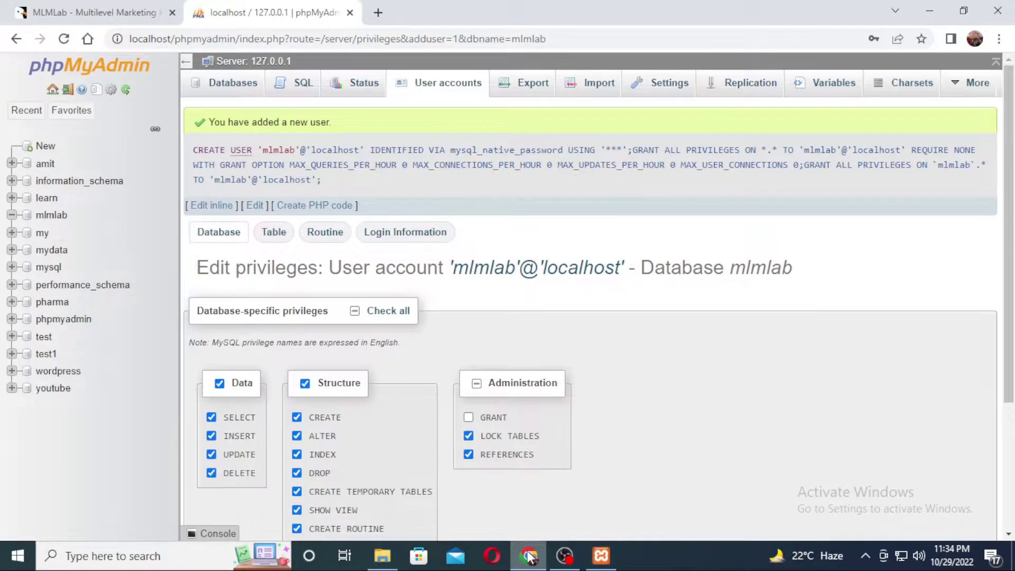
{"action": "left_click", "coordinate": [378, 12]}
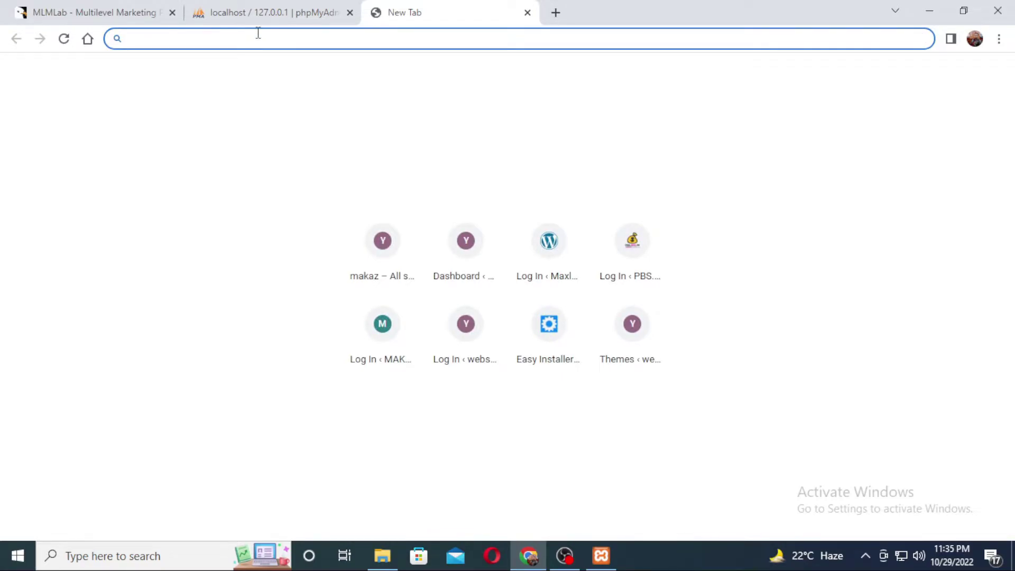
{"action": "type", "text": "localhost"}
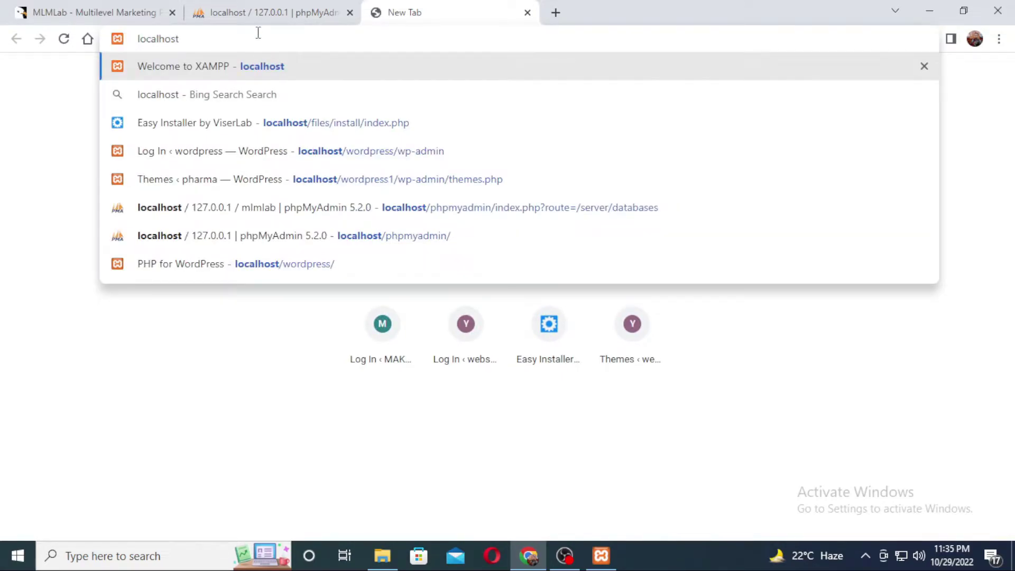
{"action": "type", "text": "/f"}
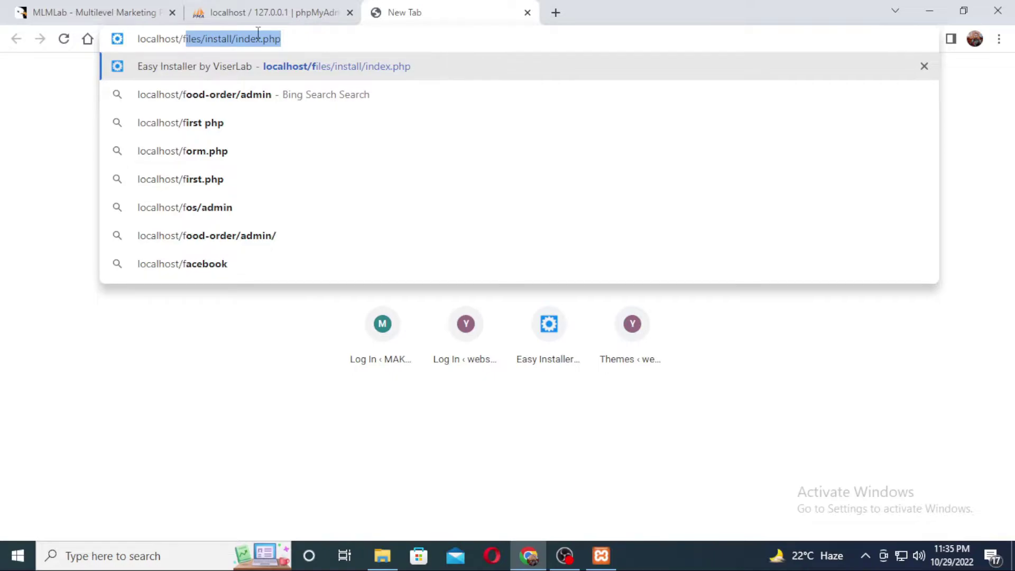
{"action": "key", "text": "End"}
{"action": "key", "text": "BackSpace"}
{"action": "key", "text": "BackSpace"}
{"action": "key", "text": "BackSpace"}
{"action": "key", "text": "BackSpace"}
{"action": "key", "text": "BackSpace"}
{"action": "key", "text": "BackSpace"}
{"action": "key", "text": "BackSpace"}
{"action": "key", "text": "BackSpace"}
{"action": "key", "text": "BackSpace"}
{"action": "key", "text": "BackSpace"}
{"action": "key", "text": "BackSpace"}
{"action": "key", "text": "BackSpace"}
{"action": "key", "text": "BackSpace"}
{"action": "key", "text": "BackSpace"}
{"action": "key", "text": "BackSpace"}
{"action": "key", "text": "BackSpace"}
{"action": "key", "text": "BackSpace"}
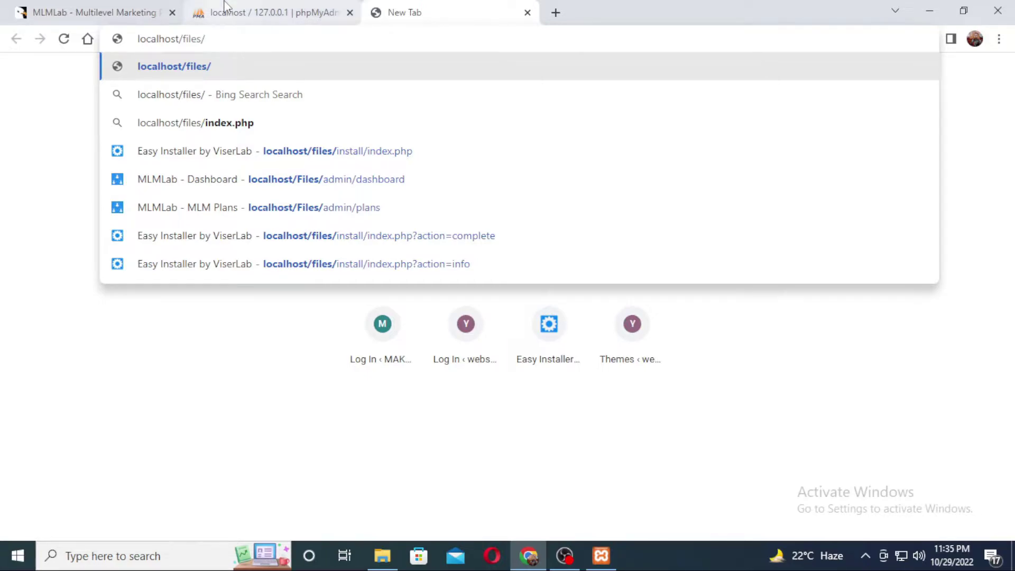
Open the Files folder inside htdocs in File Explorer
{"action": "left_click", "coordinate": [383, 557]}
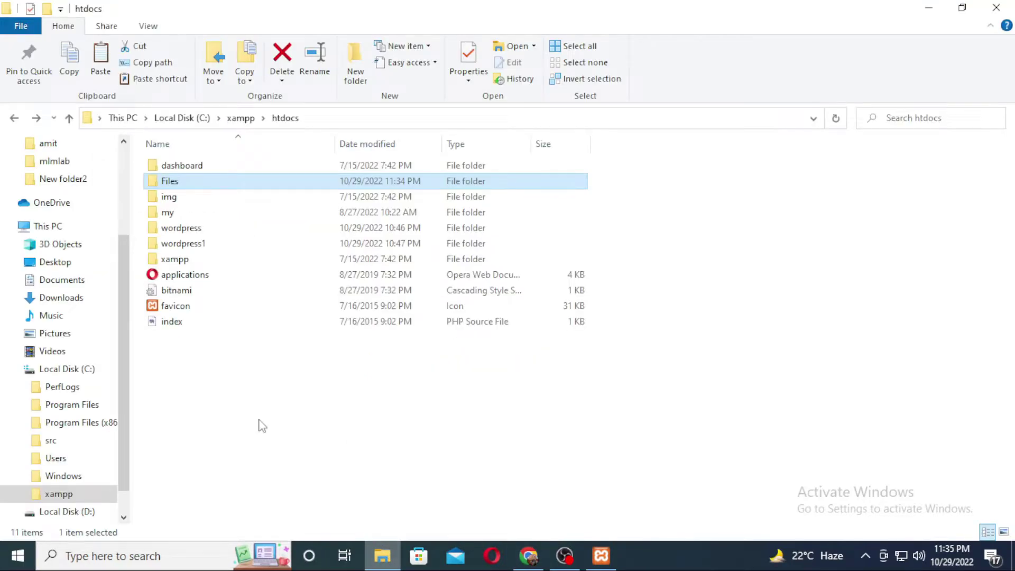
{"action": "double_click", "coordinate": [183, 184]}
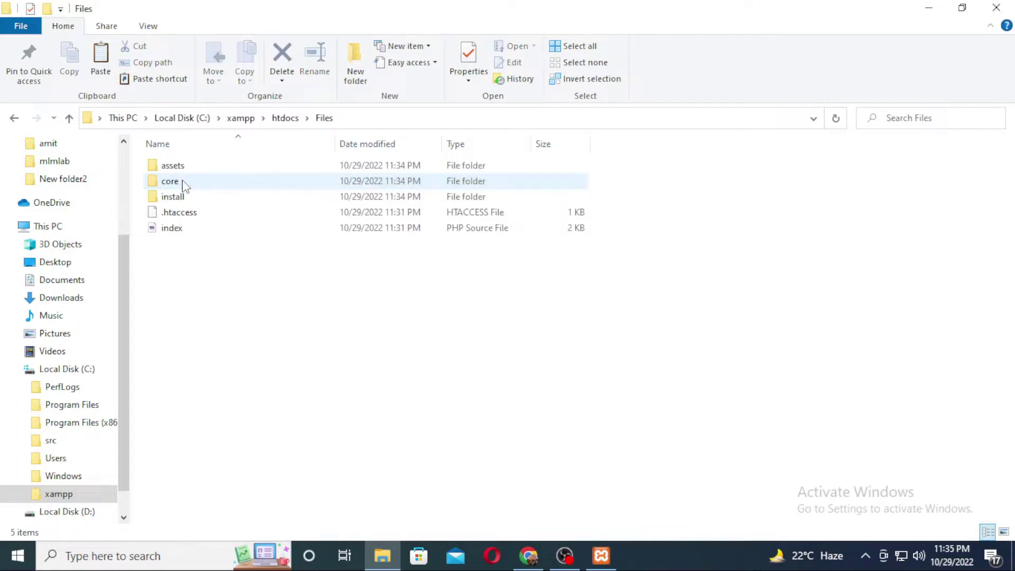
{"action": "mouse_move", "coordinate": [171, 204]}
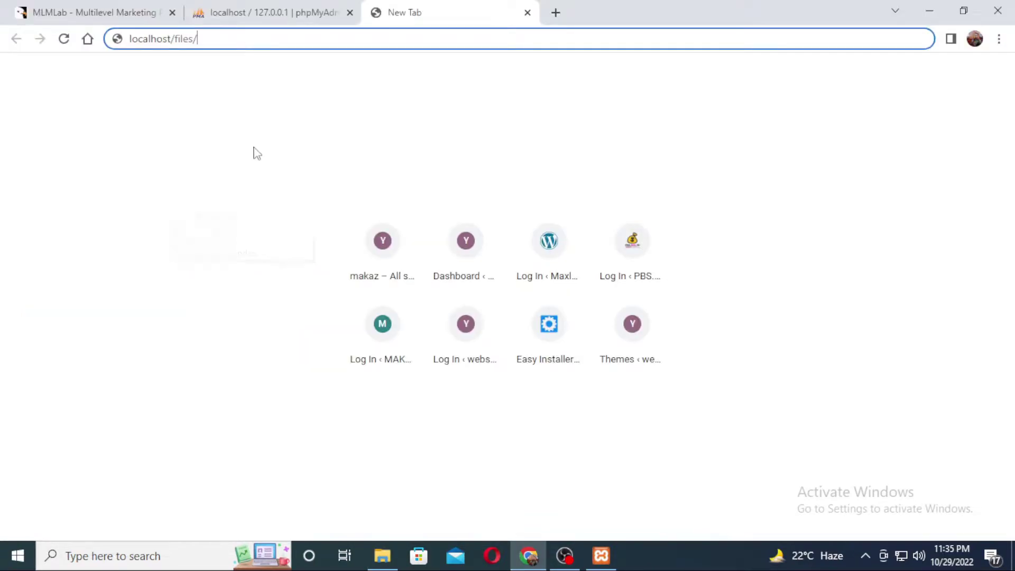
Check the install folder's contents, then load localhost/files/install/index.php in Chrome
{"action": "type", "text": "inst"}
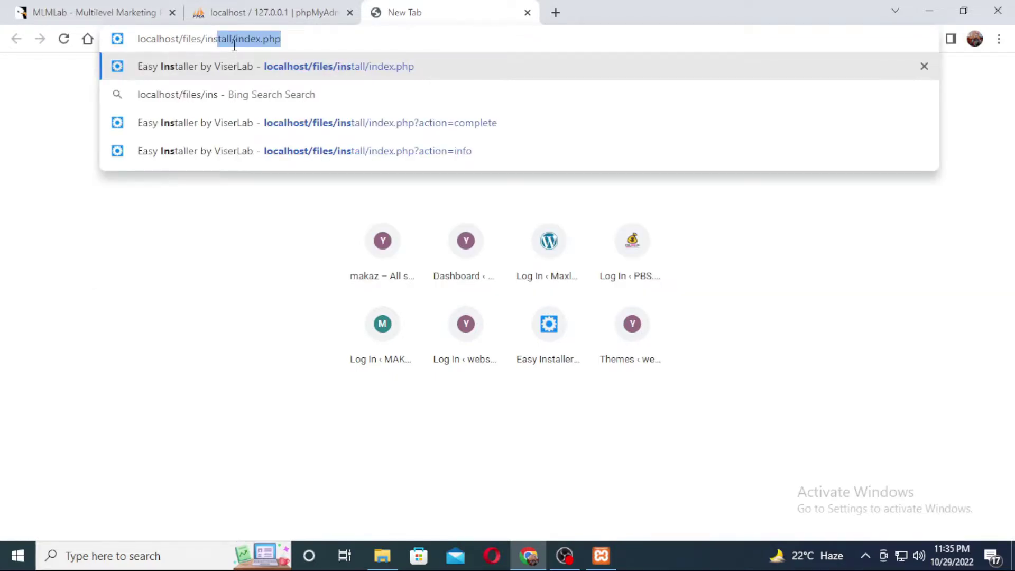
{"action": "key", "text": "BackSpace"}
{"action": "key", "text": "BackSpace"}
{"action": "key", "text": "BackSpace"}
{"action": "key", "text": "BackSpace"}
{"action": "key", "text": "BackSpace"}
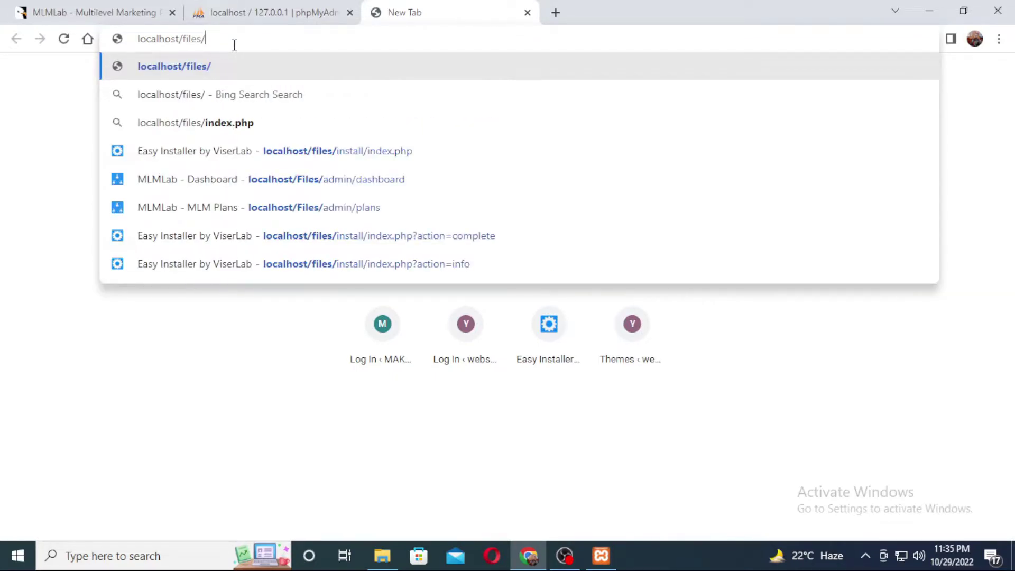
{"action": "type", "text": "install/index.php"}
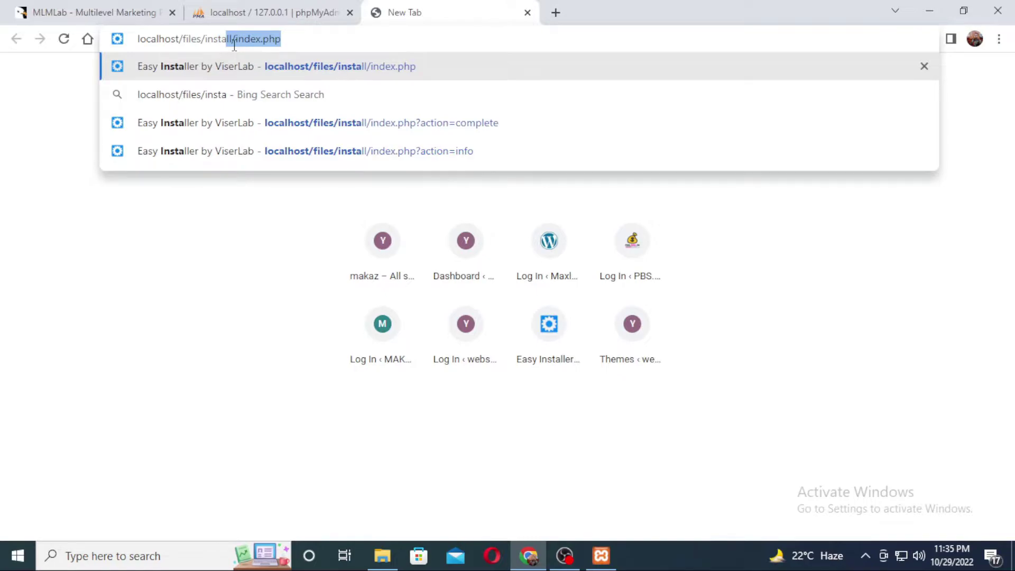
{"action": "left_click", "coordinate": [382, 555]}
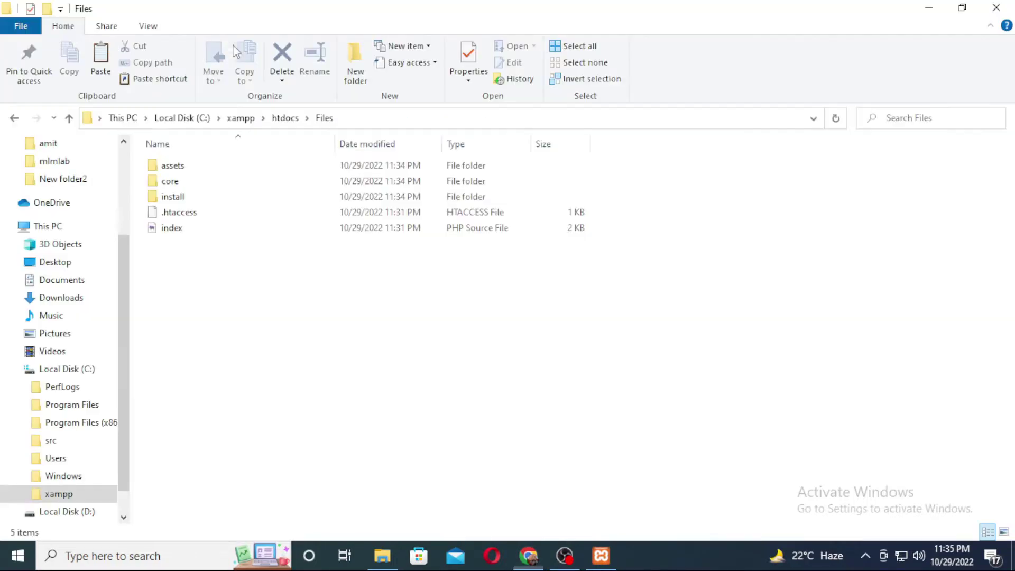
{"action": "double_click", "coordinate": [222, 197]}
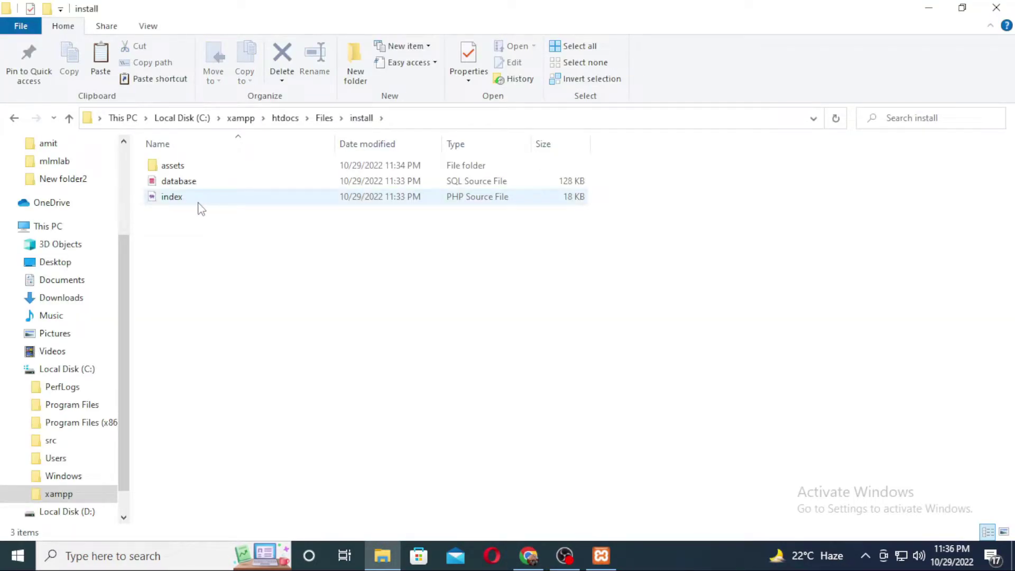
{"action": "left_click", "coordinate": [529, 555]}
{"action": "left_click", "coordinate": [298, 42]}
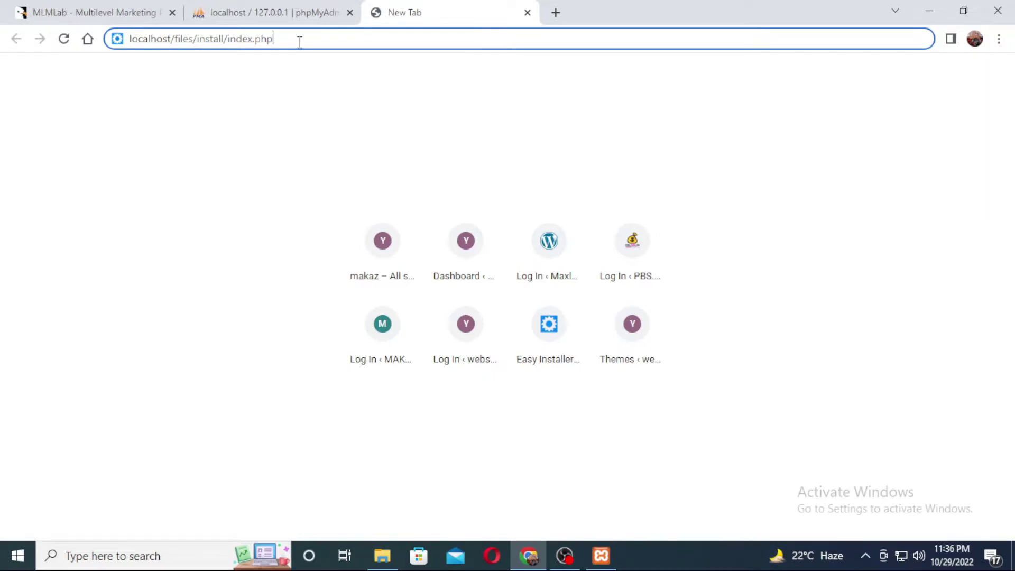
{"action": "key", "text": "Return"}
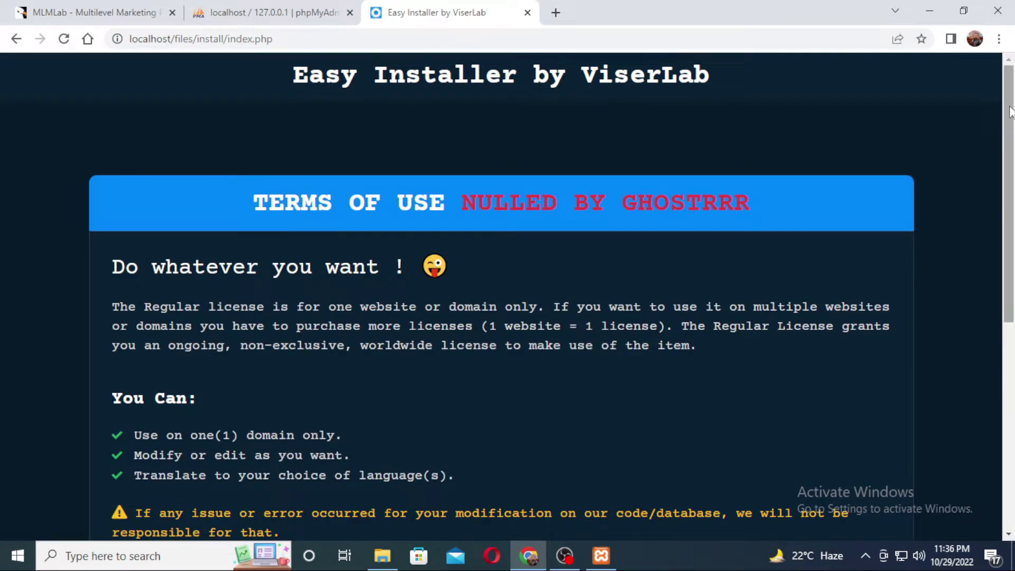
Accept the terms and pass the Server Requirements and File Permissions checks
{"action": "left_click_drag", "start_coordinate": [1010, 112], "coordinate": [1009, 143]}
{"action": "left_click_drag", "start_coordinate": [1009, 183], "coordinate": [1012, 281]}
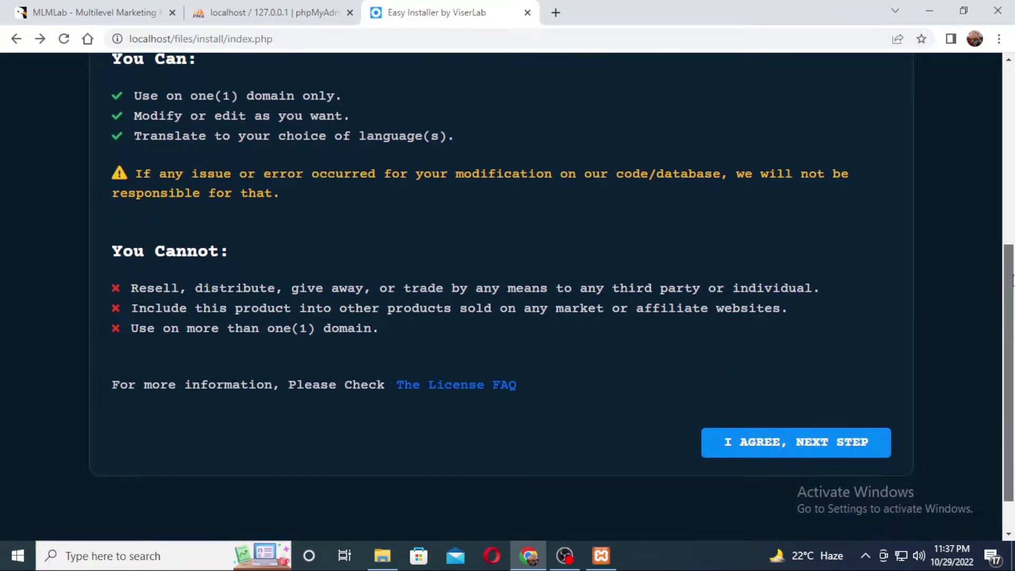
{"action": "left_click", "coordinate": [787, 451]}
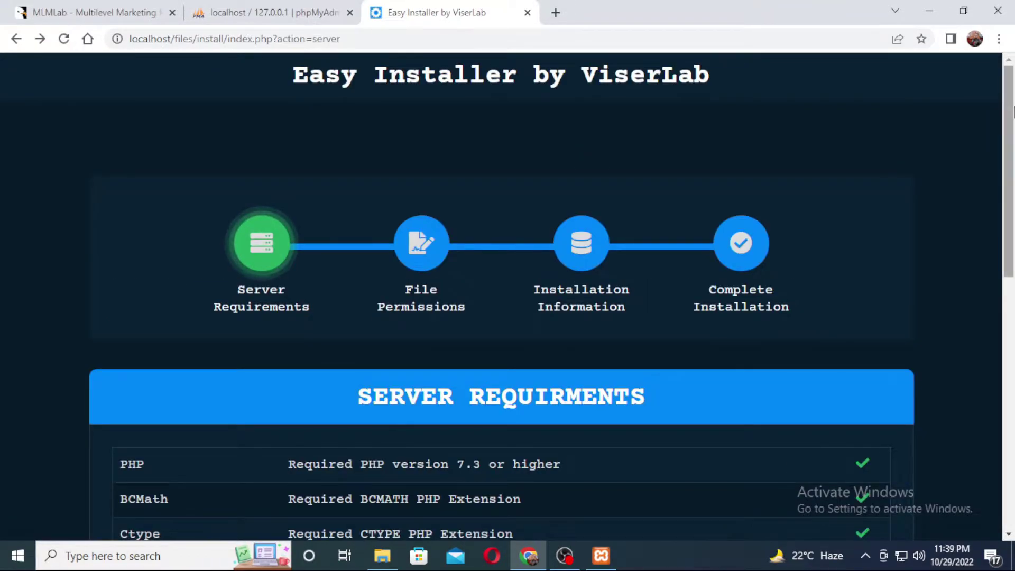
{"action": "left_click_drag", "start_coordinate": [1011, 99], "coordinate": [990, 233]}
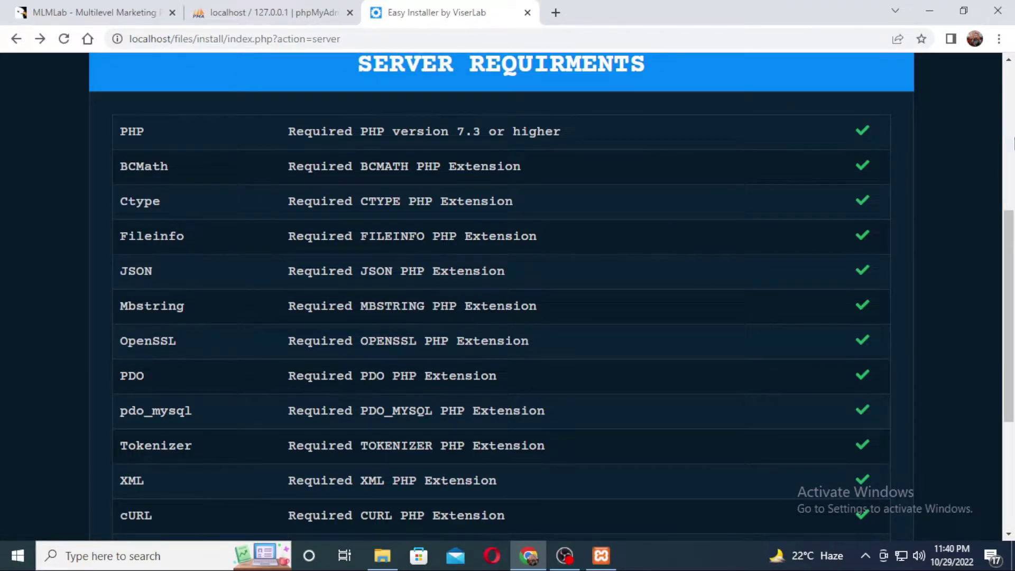
{"action": "scroll", "coordinate": [846, 317], "scroll_direction": "down", "scroll_amount": 5}
{"action": "left_click", "coordinate": [800, 397]}
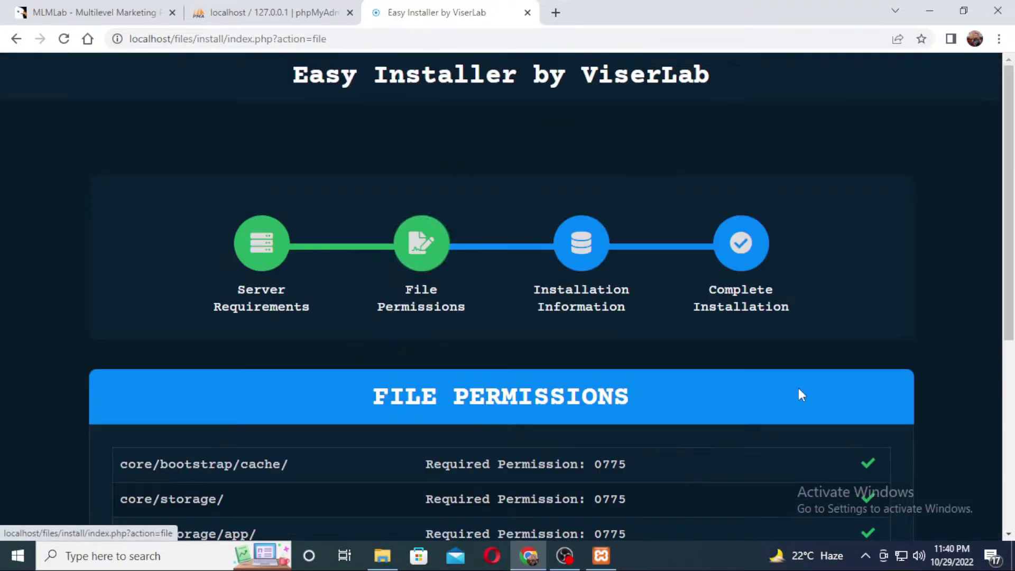
{"action": "left_click_drag", "start_coordinate": [1011, 154], "coordinate": [1011, 240]}
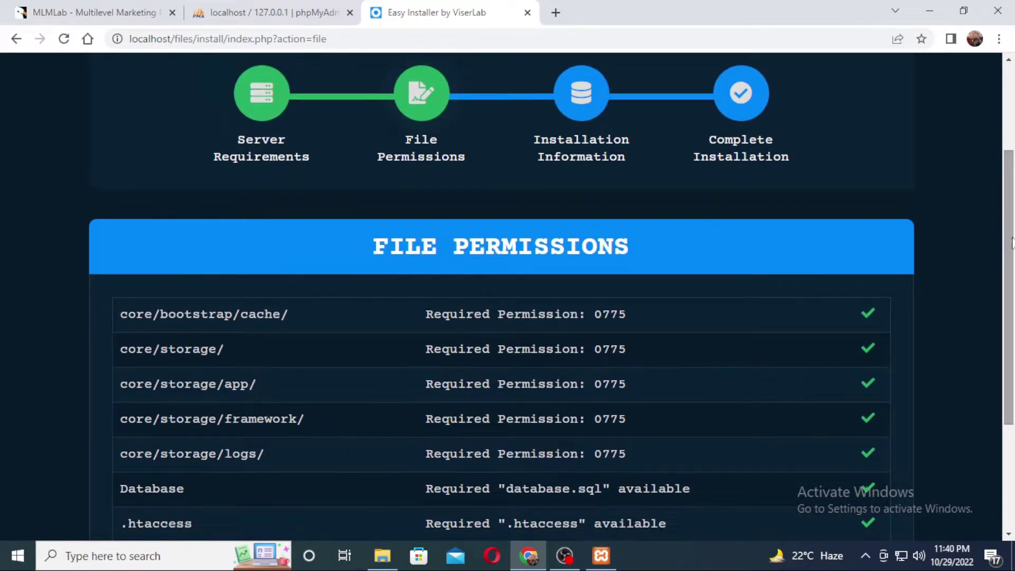
{"action": "scroll", "coordinate": [876, 270], "scroll_direction": "down", "scroll_amount": 3}
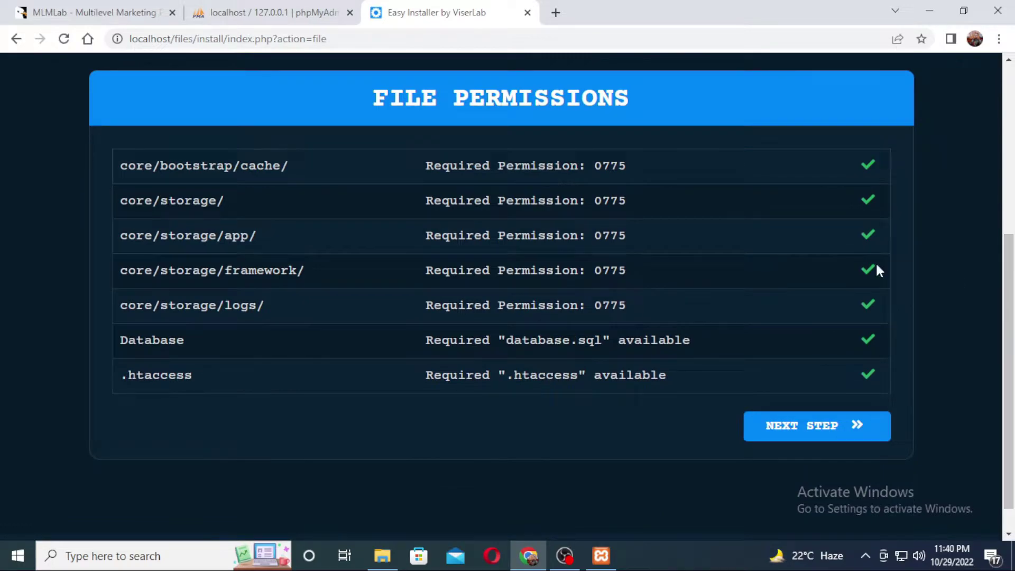
{"action": "left_click", "coordinate": [808, 426]}
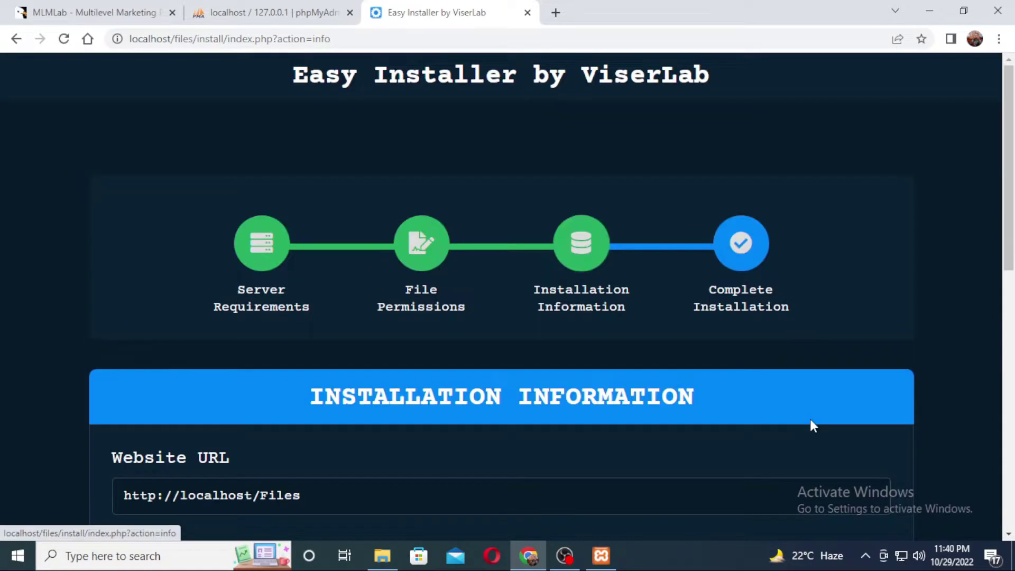
Enter mlmlab as the database name and choose localhost as the database host
{"action": "scroll", "coordinate": [1009, 203], "scroll_direction": "down", "scroll_amount": 5}
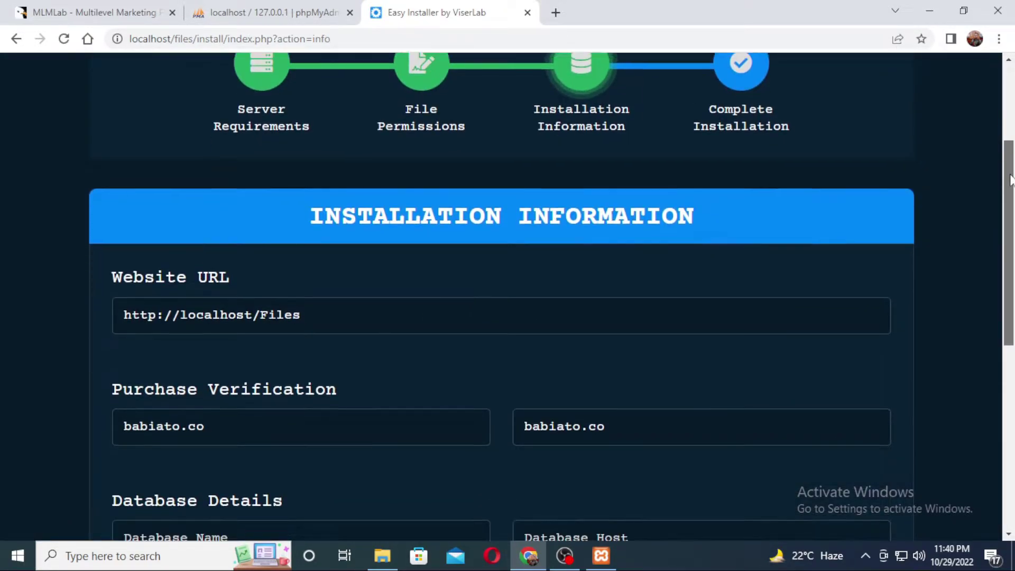
{"action": "left_click_drag", "start_coordinate": [1009, 203], "coordinate": [1007, 277]}
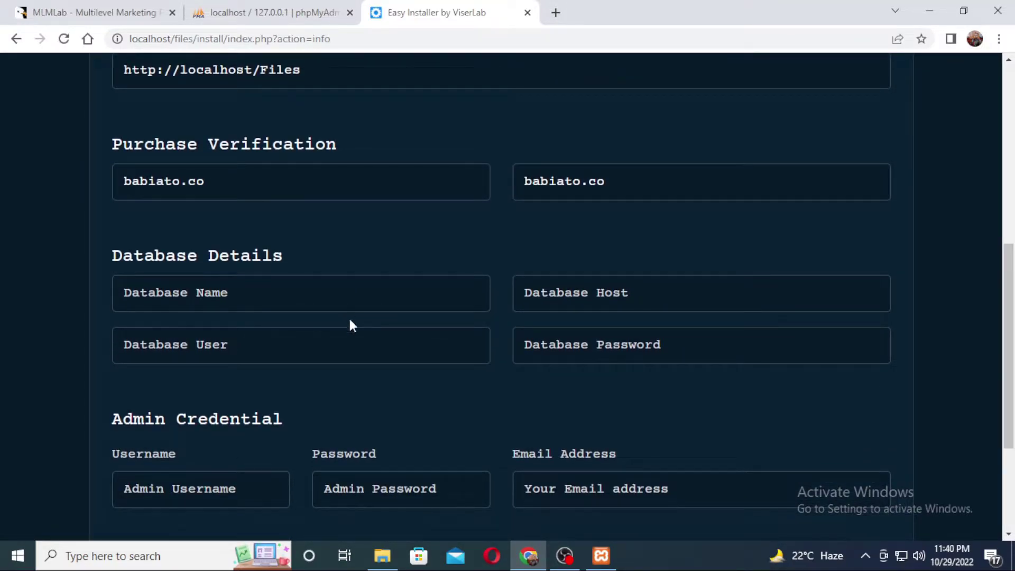
{"action": "left_click", "coordinate": [268, 290]}
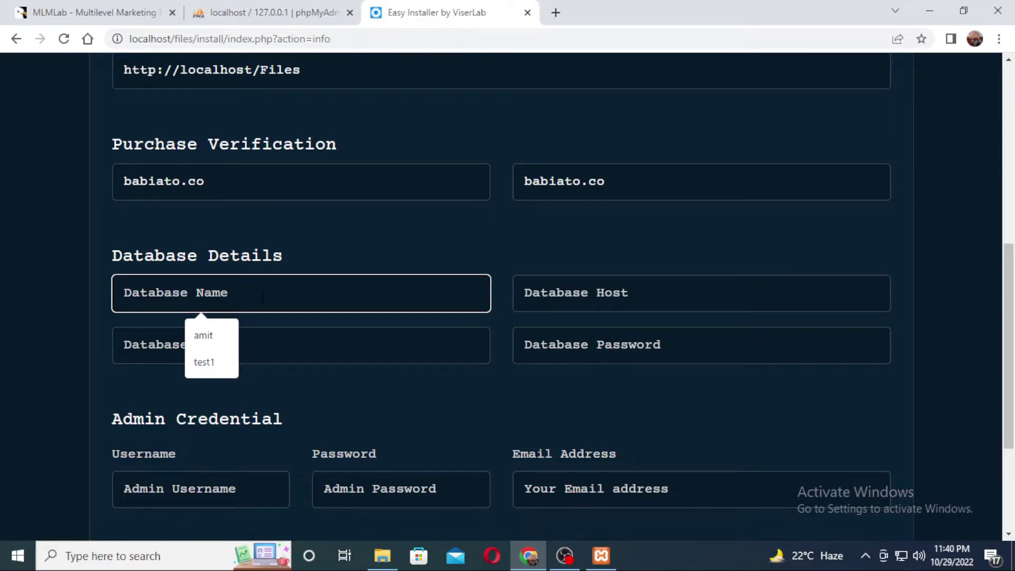
{"action": "type", "text": "mlmlab"}
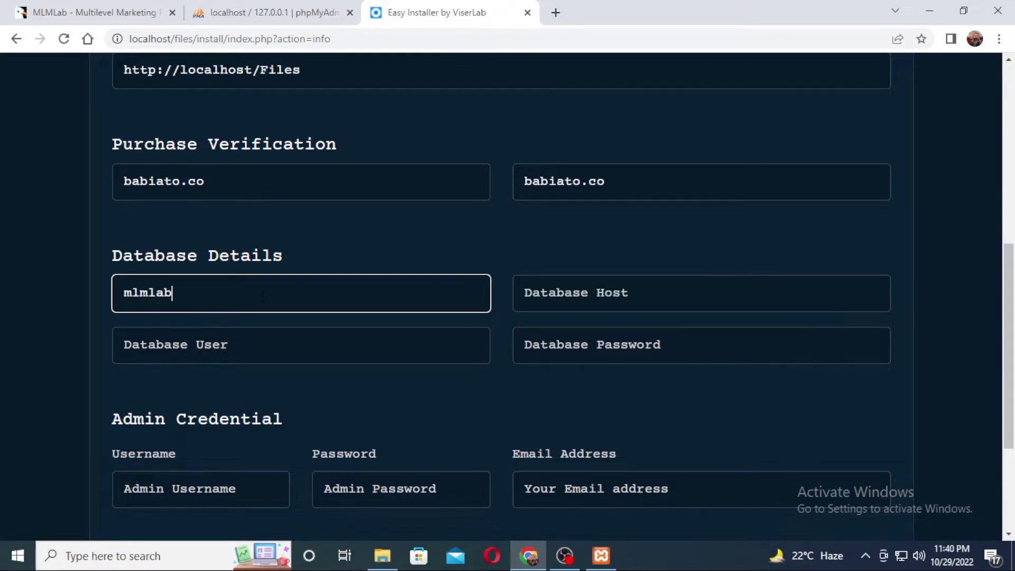
{"action": "key", "text": "Tab"}
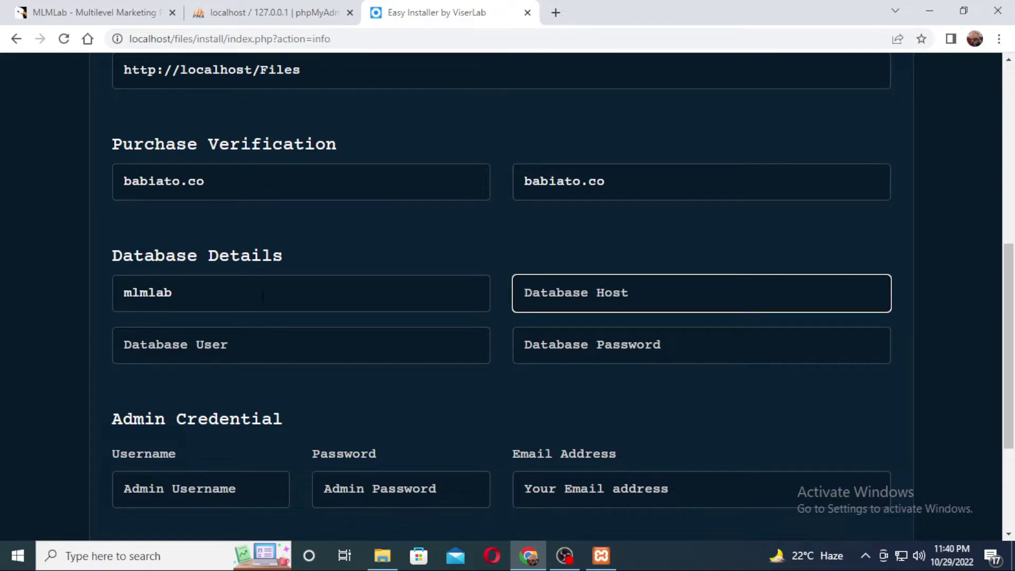
{"action": "type", "text": "lo"}
{"action": "key", "text": "Down"}
{"action": "key", "text": "Return"}
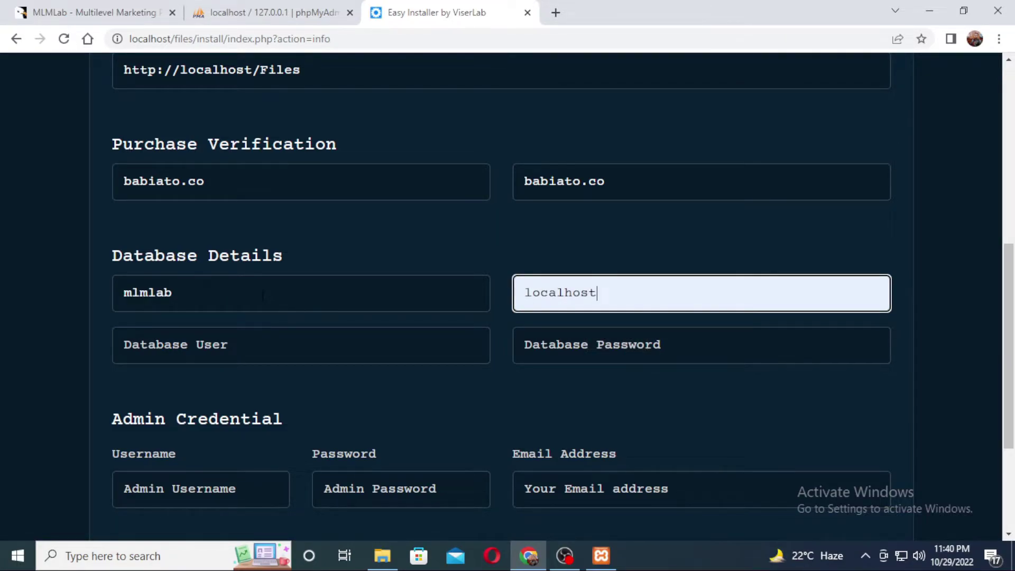
Enter mlmlab as the database user and type the database password
{"action": "left_click", "coordinate": [265, 341]}
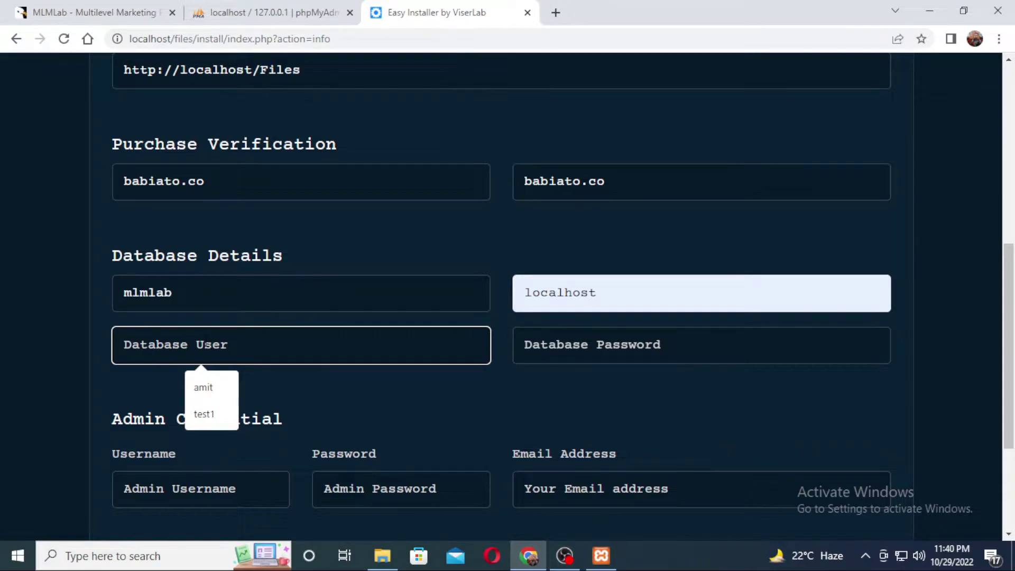
{"action": "type", "text": "mlmla"}
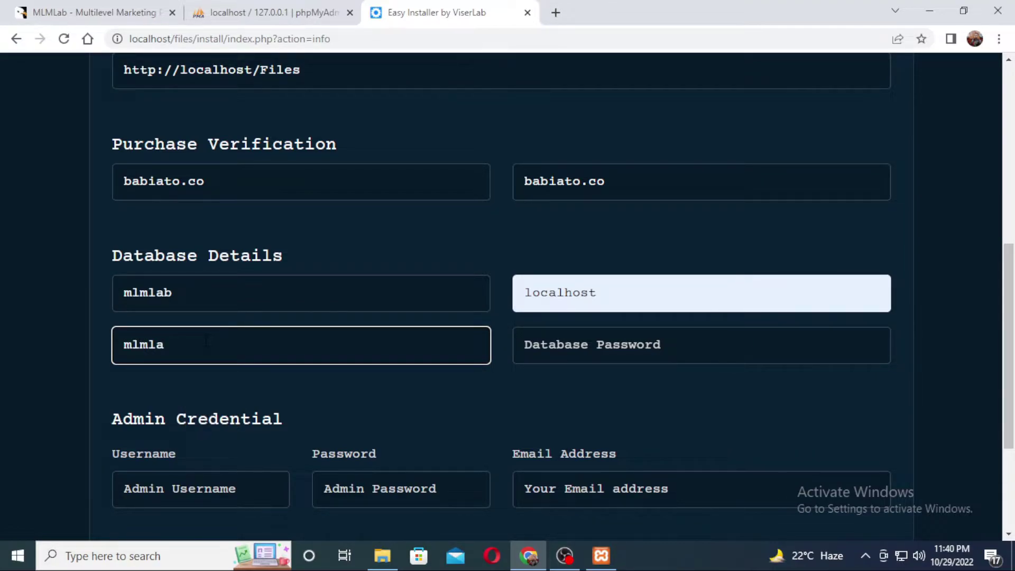
{"action": "type", "text": "b"}
{"action": "left_click", "coordinate": [596, 357]}
{"action": "type", "text": "Test@"}
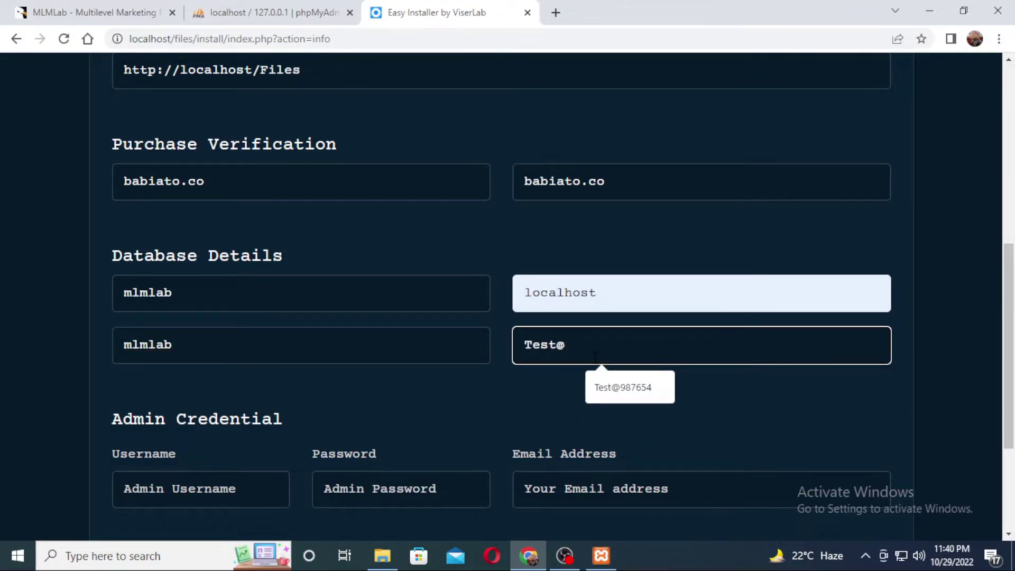
{"action": "type", "text": "987654"}
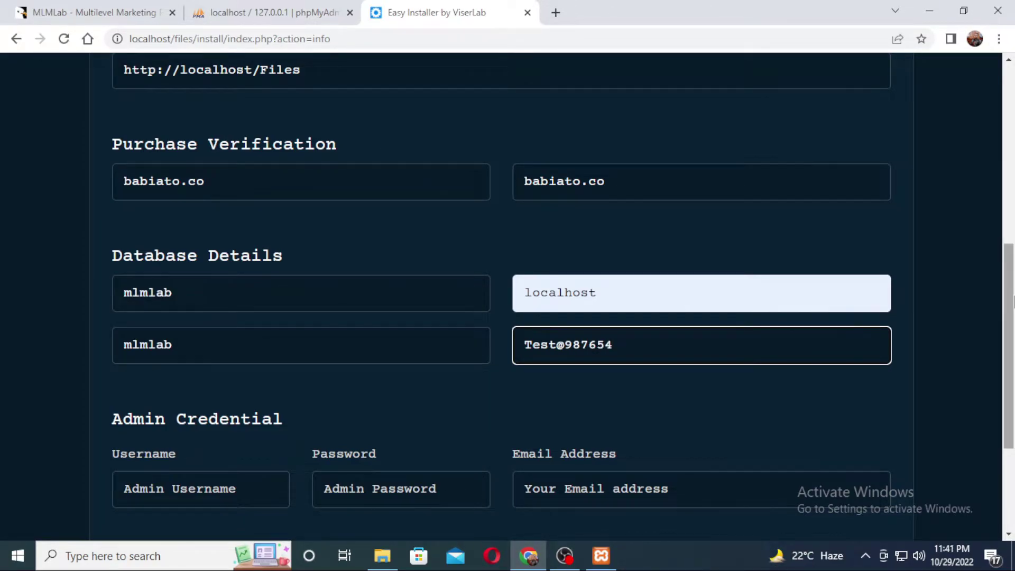
{"action": "scroll", "coordinate": [1007, 349], "scroll_direction": "down", "scroll_amount": 3}
Fill the admin credentials: username admin, a password and an e-mail address
{"action": "left_click", "coordinate": [125, 294]}
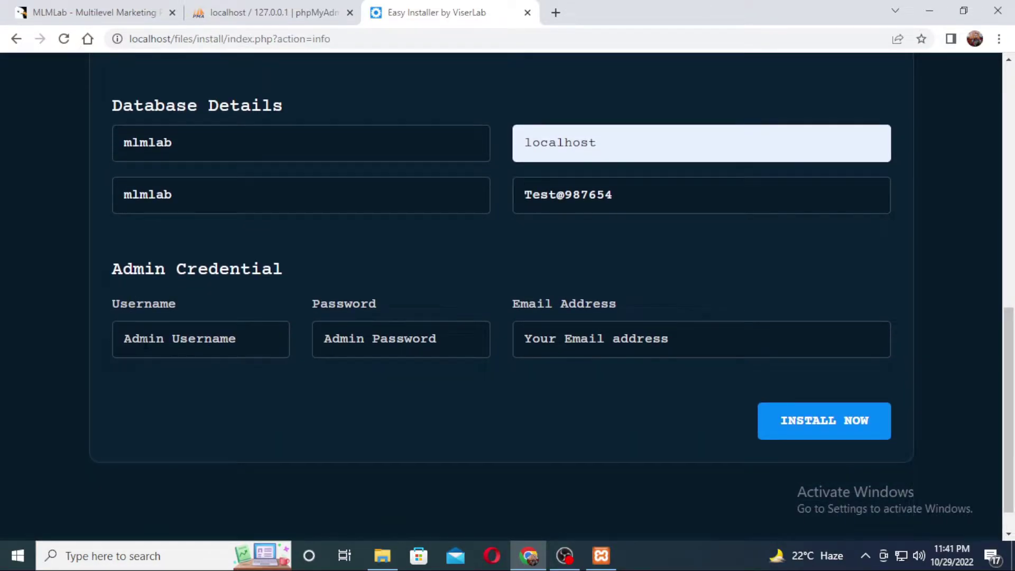
{"action": "left_click", "coordinate": [201, 338]}
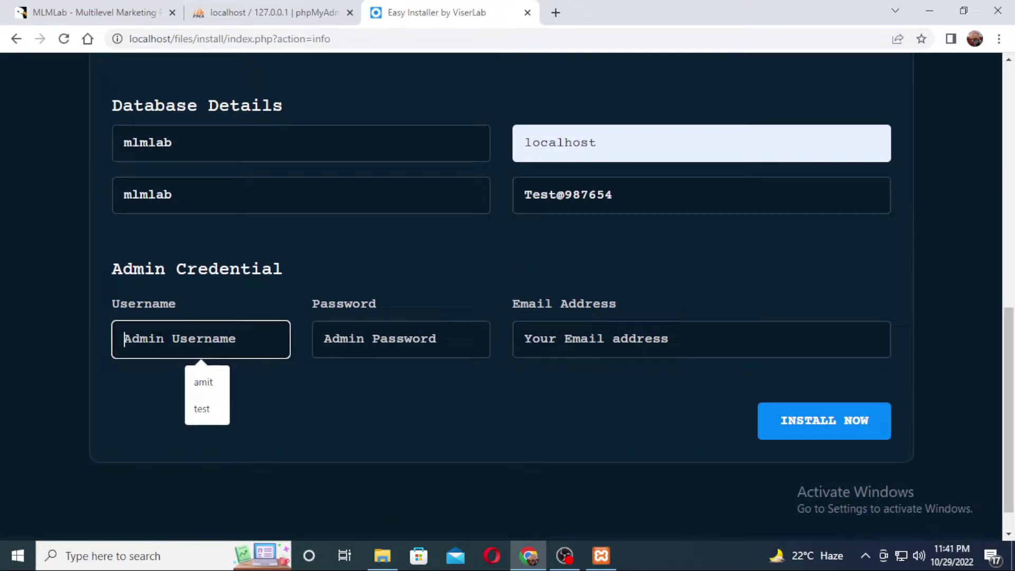
{"action": "type", "text": "admin"}
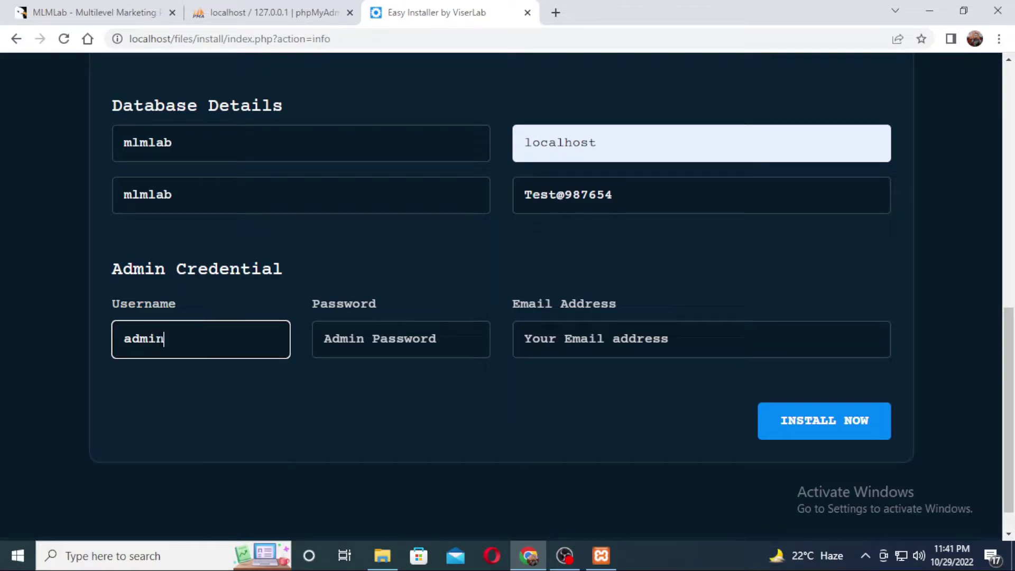
{"action": "left_click", "coordinate": [324, 339]}
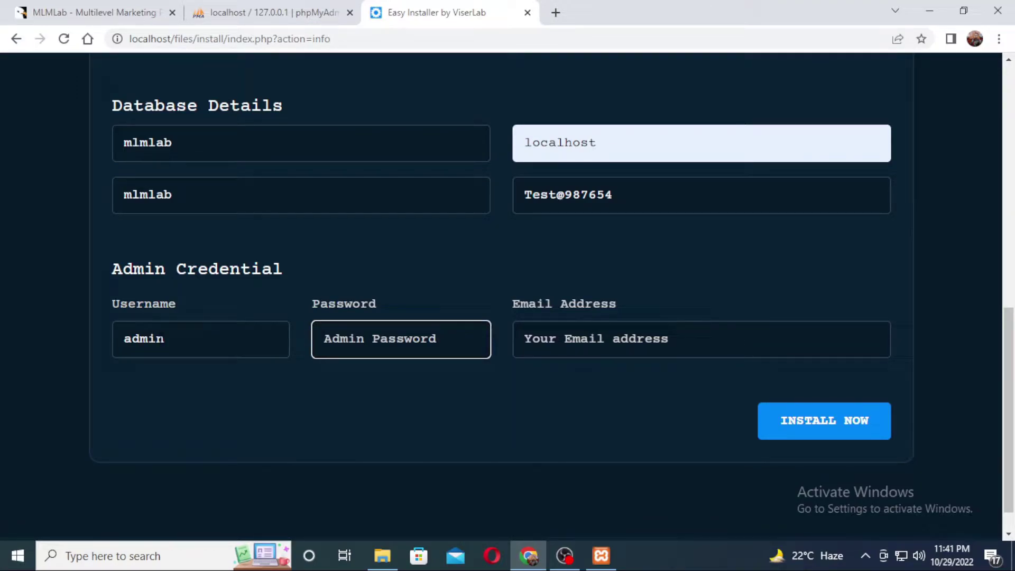
{"action": "type", "text": "Te"}
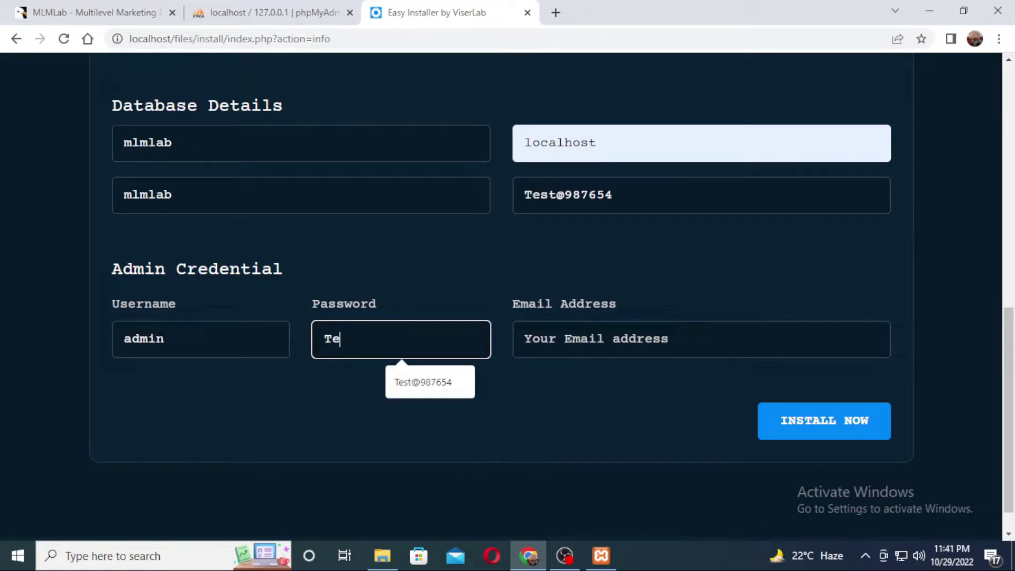
{"action": "type", "text": "st@987654"}
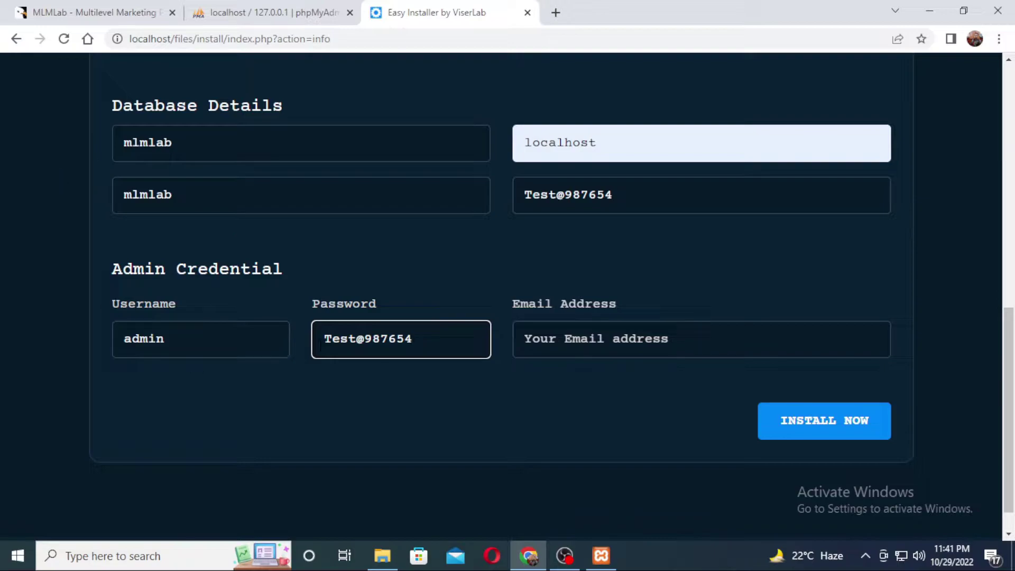
{"action": "left_click", "coordinate": [568, 339]}
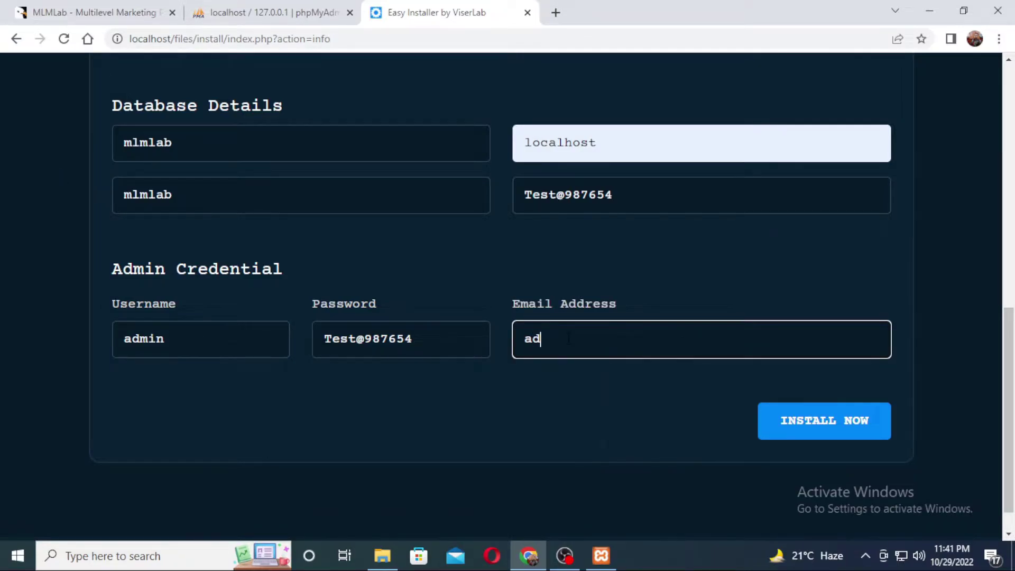
{"action": "left_click", "coordinate": [611, 389]}
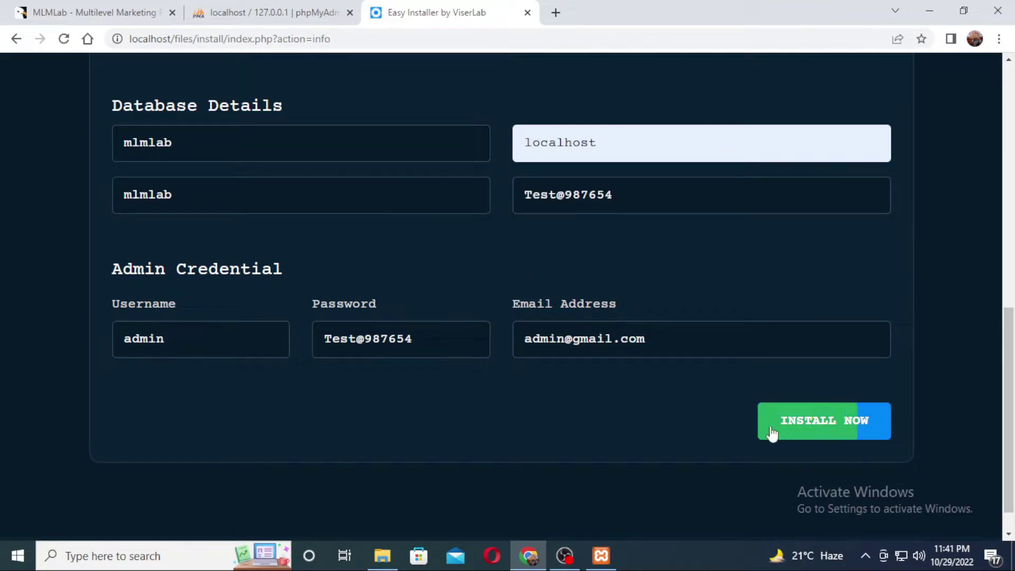
Run INSTALL NOW, then find the install folder named in the completion warning
{"action": "left_click", "coordinate": [827, 424]}
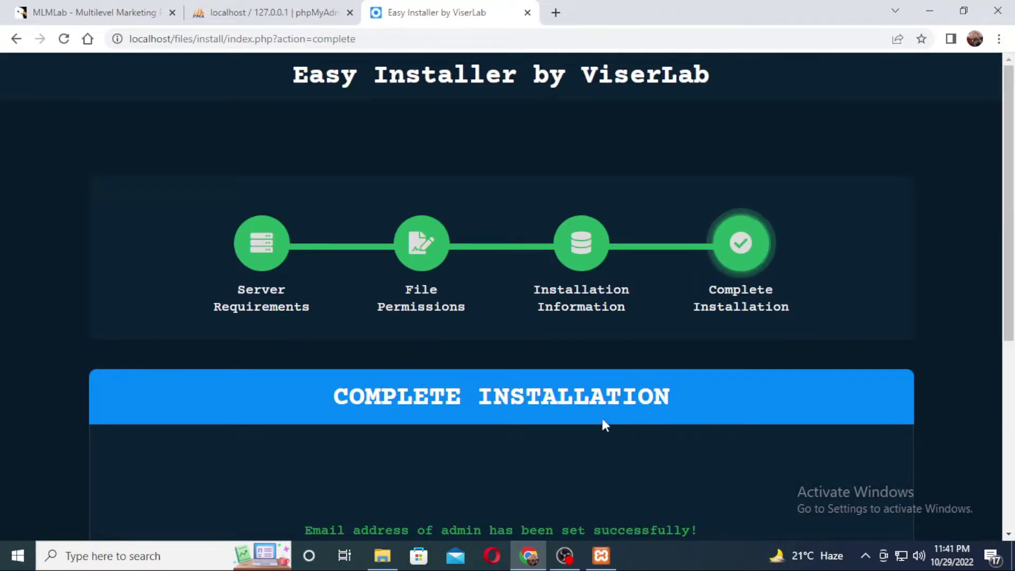
{"action": "scroll", "coordinate": [871, 256], "scroll_direction": "down", "scroll_amount": 1}
{"action": "scroll", "coordinate": [871, 257], "scroll_direction": "down", "scroll_amount": 5}
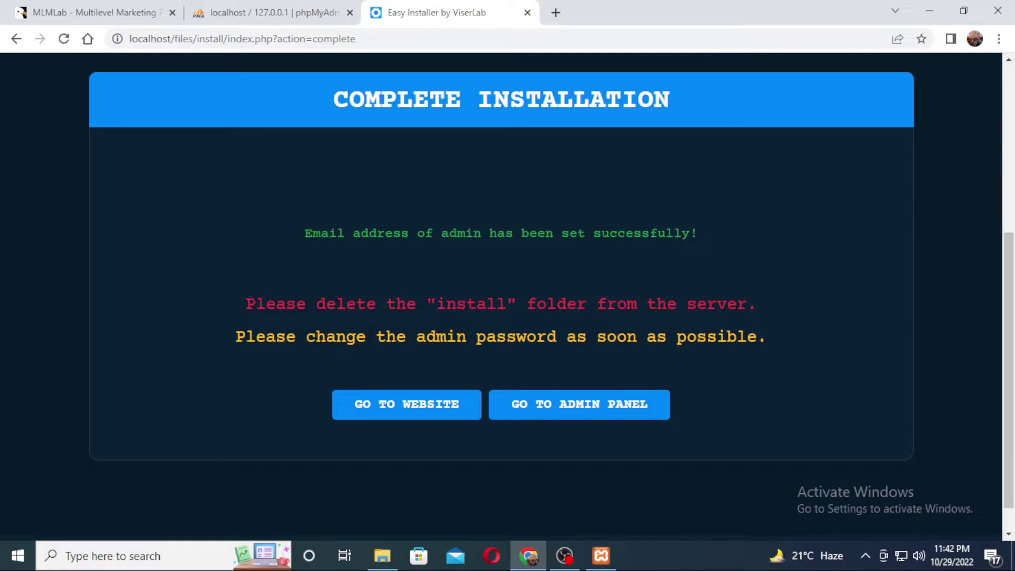
{"action": "left_click_drag", "start_coordinate": [437, 304], "coordinate": [507, 304]}
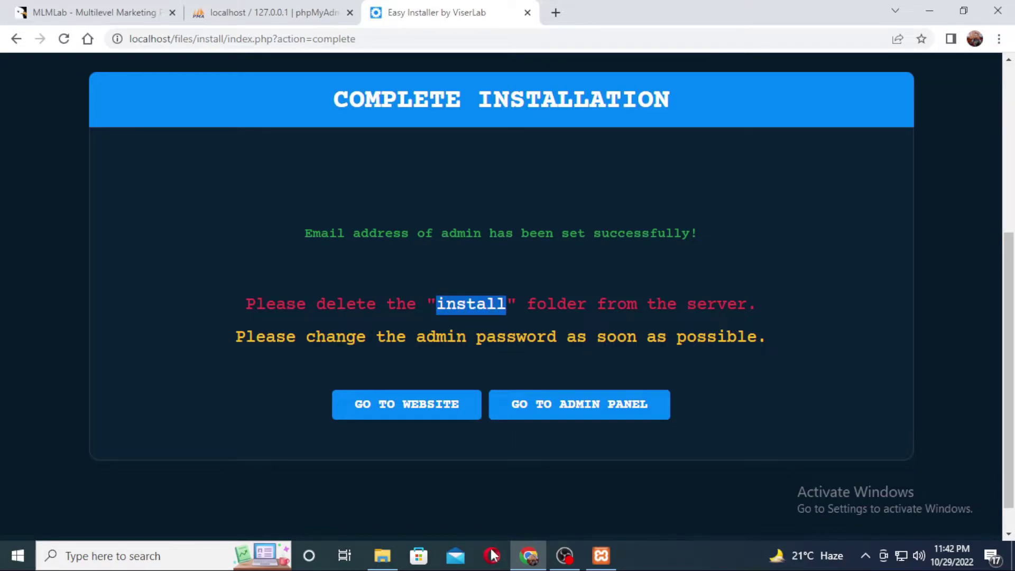
{"action": "left_click", "coordinate": [382, 555]}
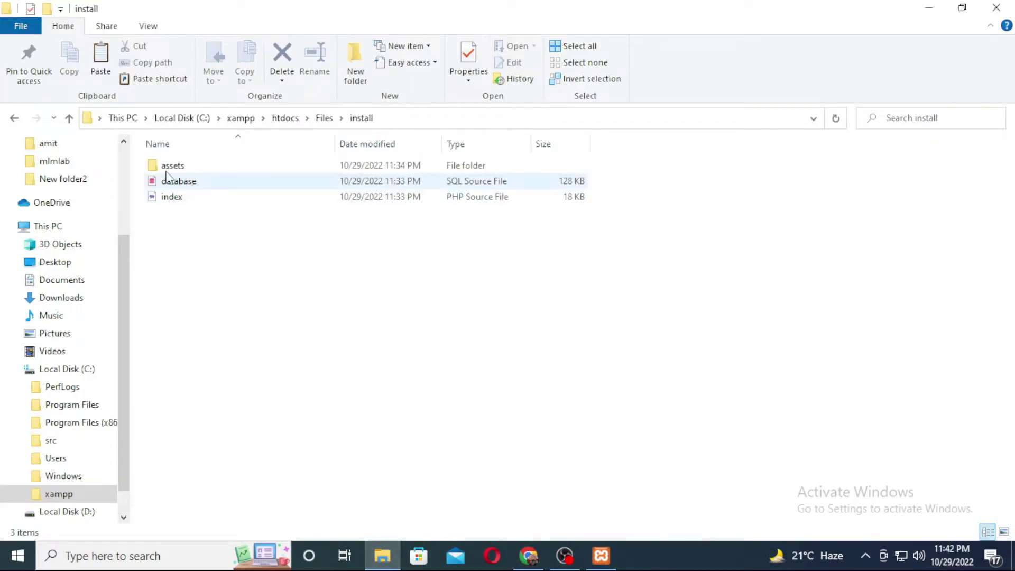
Delete the install folder from htdocs\Files, then return to Chrome's installer completion page
{"action": "left_click", "coordinate": [14, 118]}
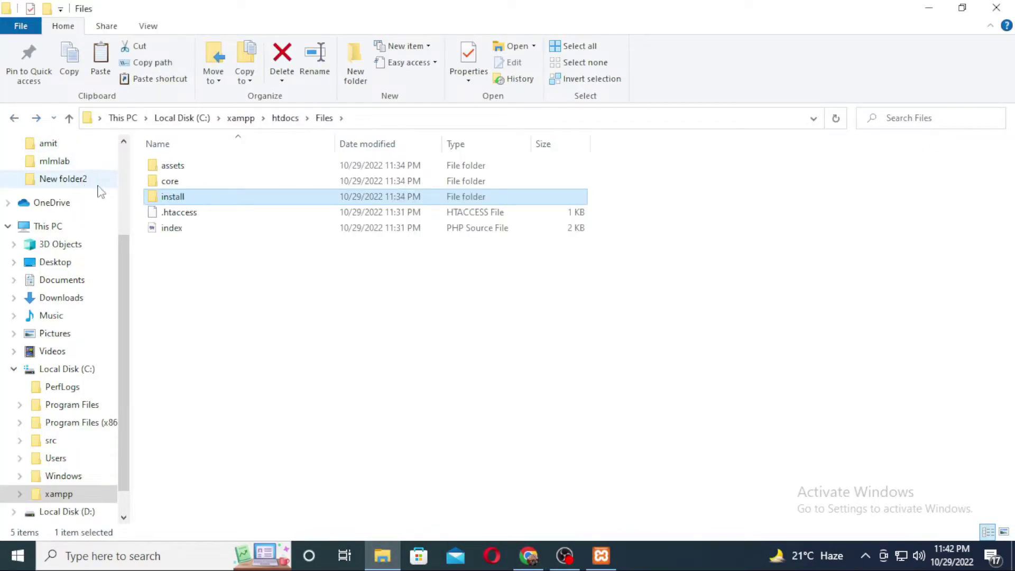
{"action": "mouse_move", "coordinate": [174, 204]}
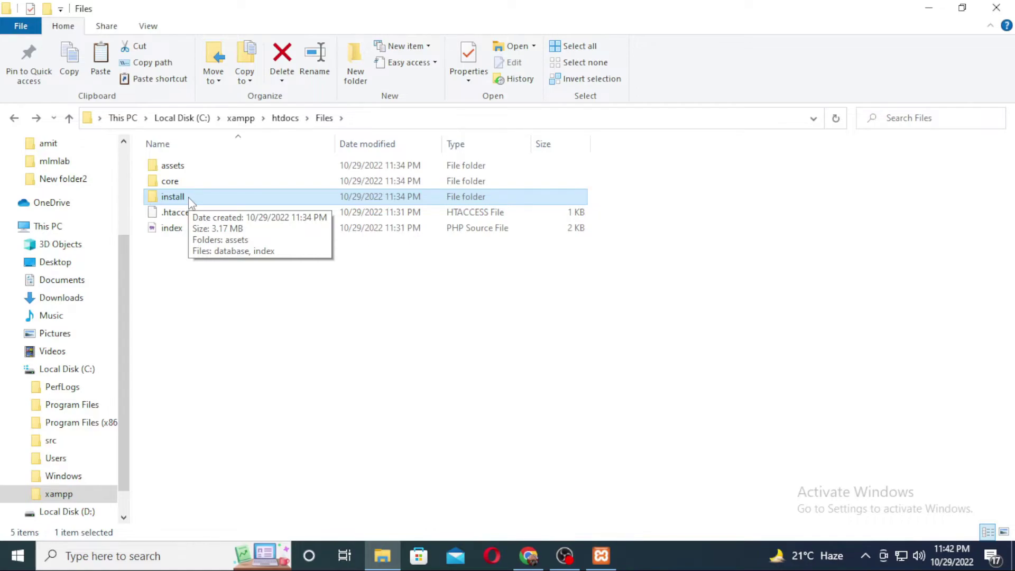
{"action": "key", "text": "F2"}
{"action": "key", "text": "Escape"}
{"action": "key", "text": "F2"}
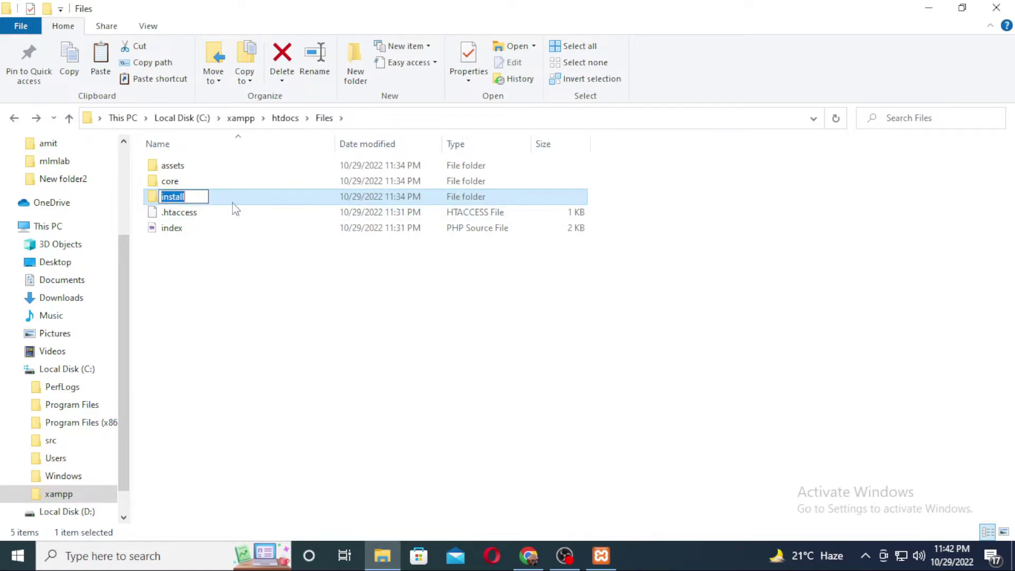
{"action": "key", "text": "Escape"}
{"action": "key", "text": "Delete"}
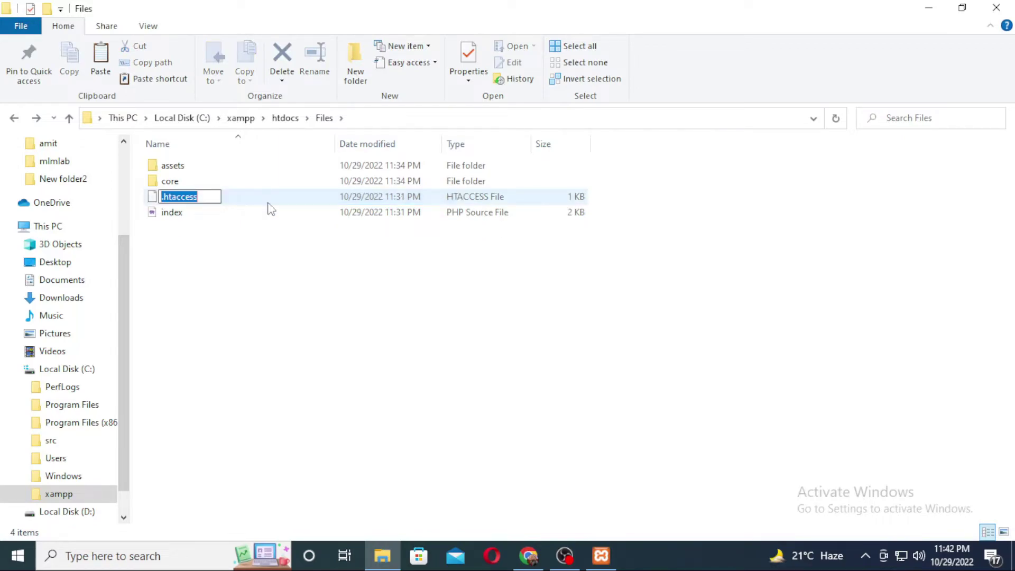
{"action": "left_click", "coordinate": [601, 558]}
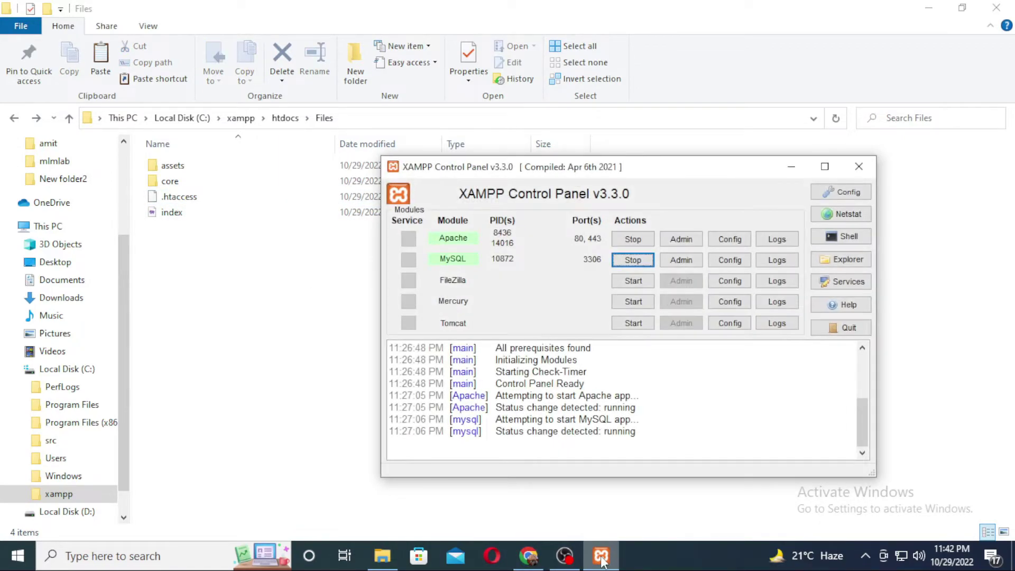
{"action": "left_click", "coordinate": [529, 555]}
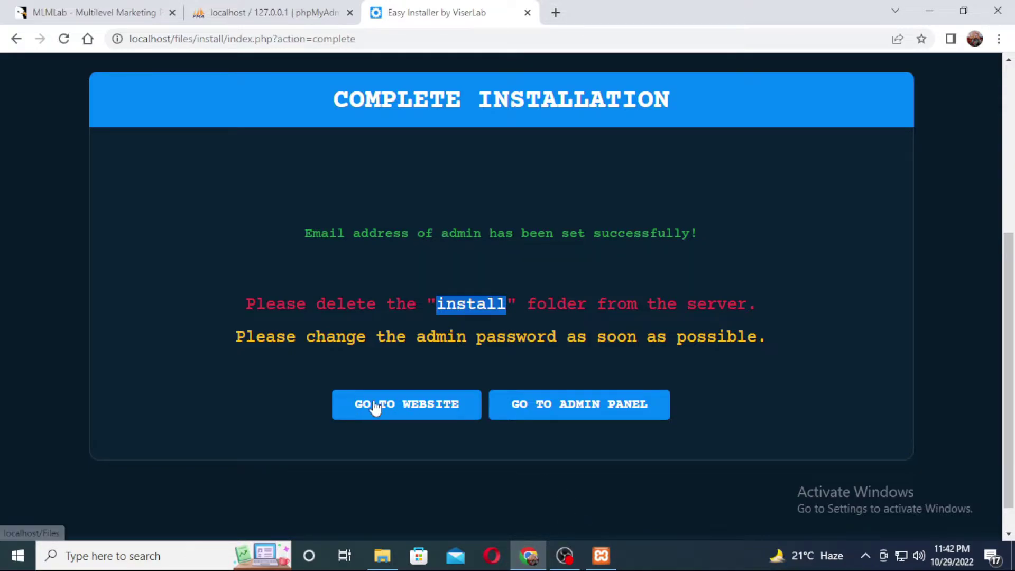
{"action": "left_click", "coordinate": [408, 409]}
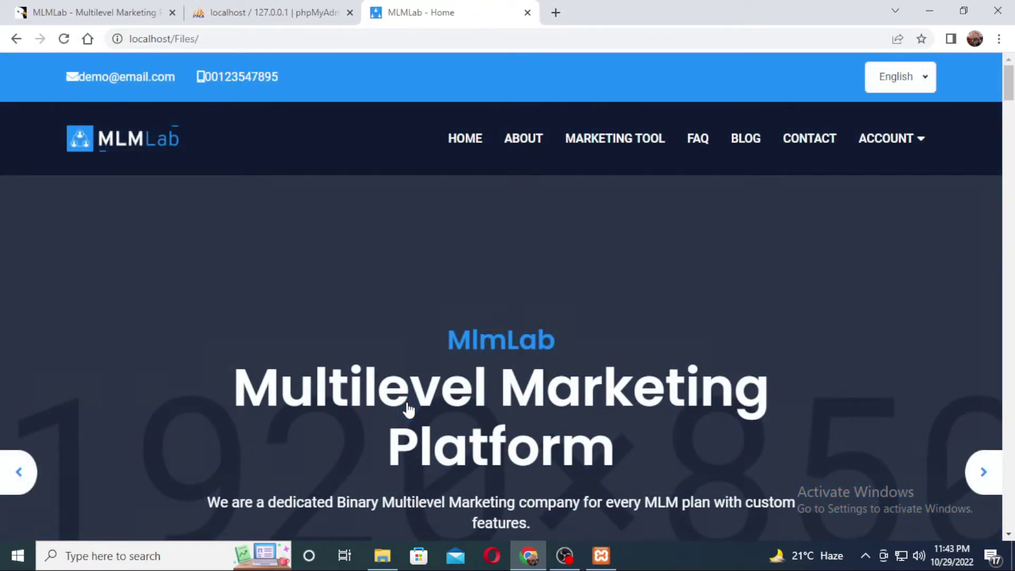
{"action": "scroll", "coordinate": [439, 267], "scroll_direction": "down", "scroll_amount": 10}
{"action": "scroll", "coordinate": [465, 356], "scroll_direction": "up", "scroll_amount": 3}
{"action": "scroll", "coordinate": [428, 220], "scroll_direction": "up", "scroll_amount": 8}
{"action": "scroll", "coordinate": [596, 269], "scroll_direction": "down", "scroll_amount": 8}
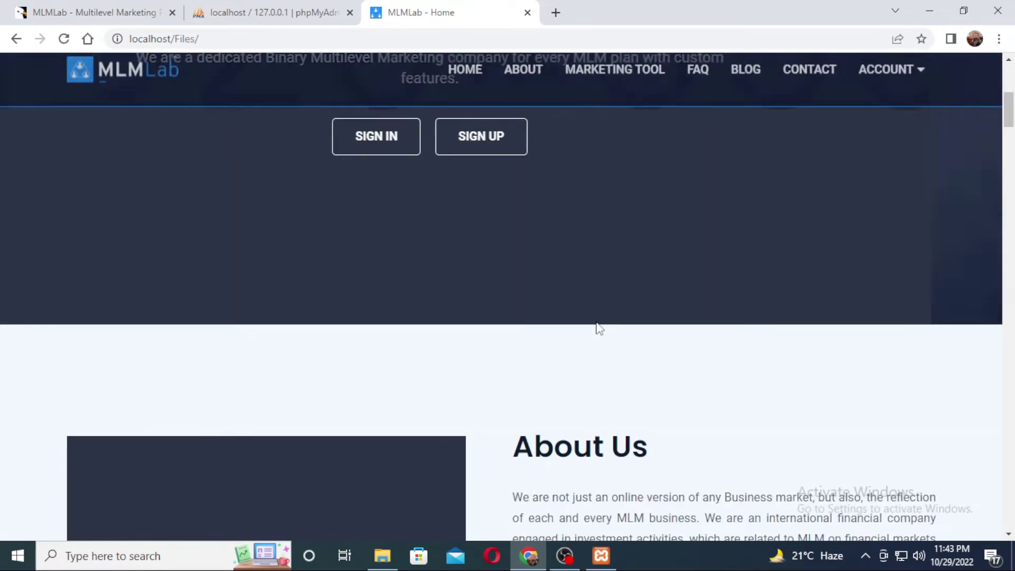
{"action": "scroll", "coordinate": [502, 338], "scroll_direction": "down", "scroll_amount": 5}
{"action": "scroll", "coordinate": [240, 396], "scroll_direction": "down", "scroll_amount": 6}
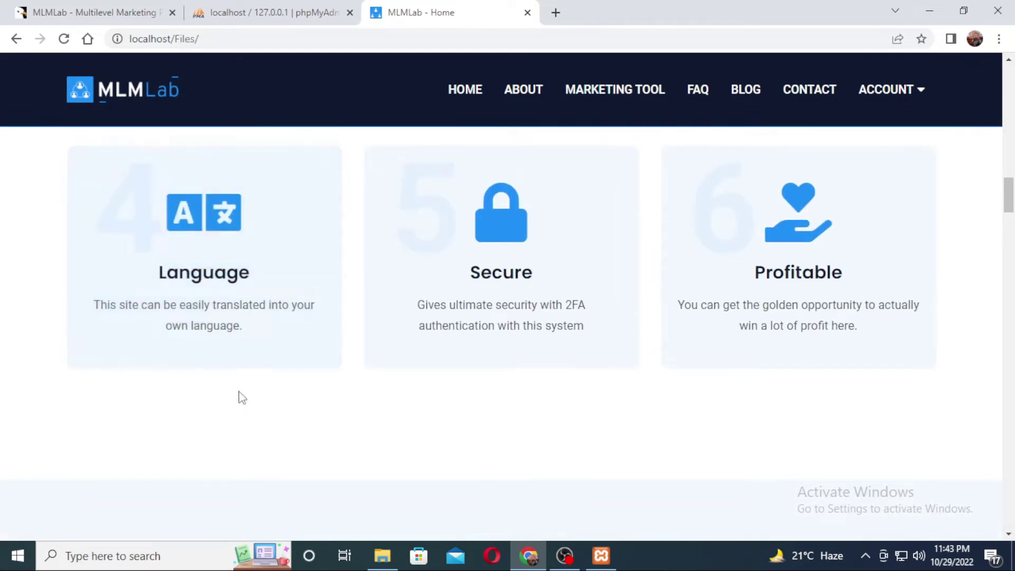
{"action": "scroll", "coordinate": [503, 324], "scroll_direction": "up", "scroll_amount": 7}
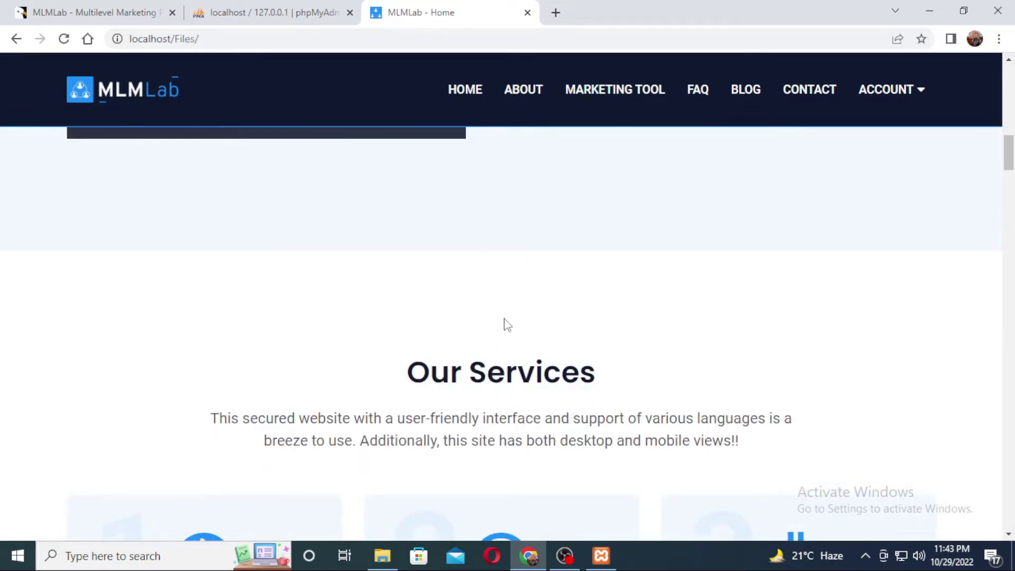
{"action": "left_click", "coordinate": [522, 90]}
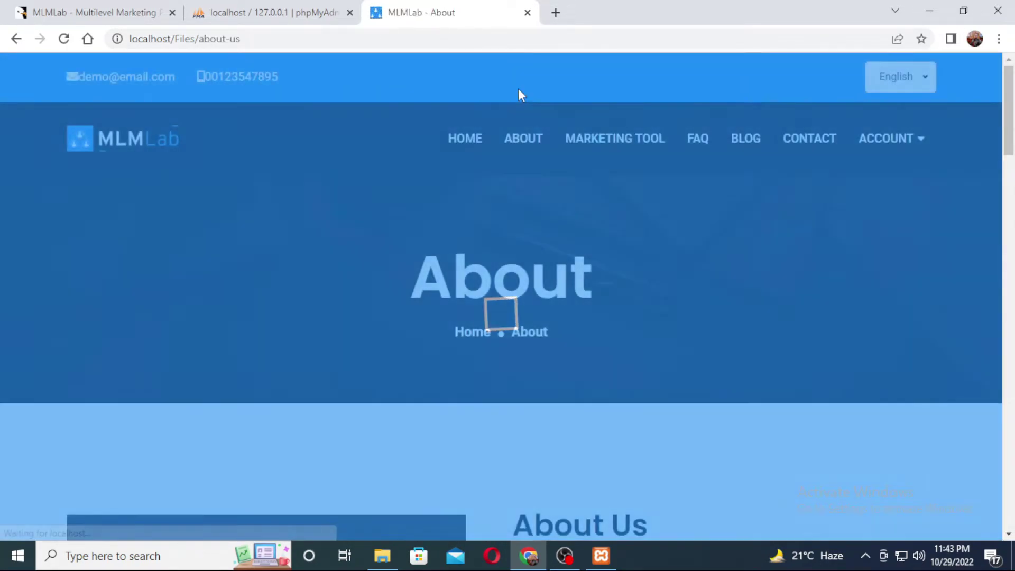
{"action": "scroll", "coordinate": [678, 222], "scroll_direction": "down", "scroll_amount": 8}
{"action": "scroll", "coordinate": [674, 221], "scroll_direction": "down", "scroll_amount": 4}
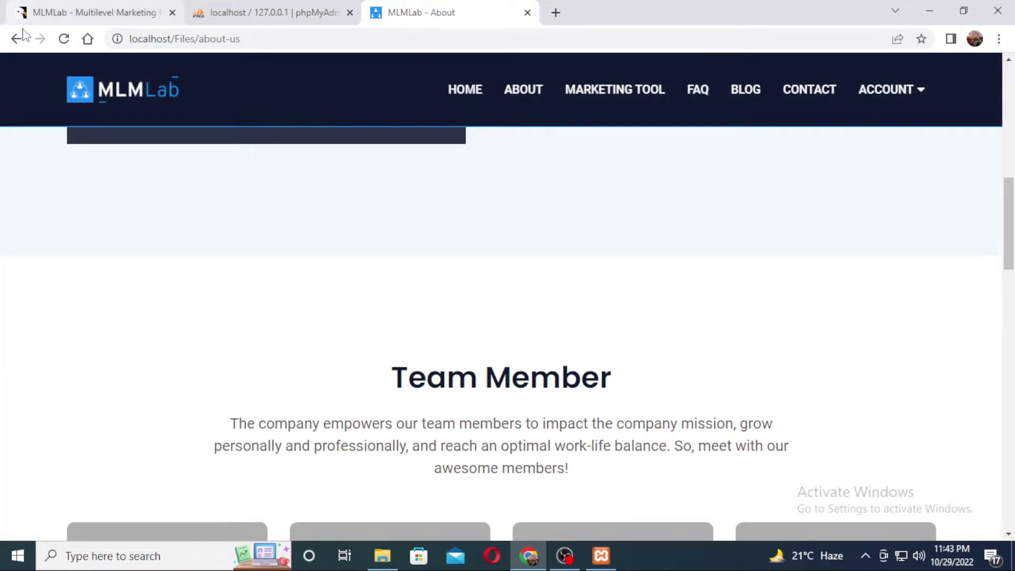
{"action": "left_click", "coordinate": [16, 40]}
{"action": "left_click", "coordinate": [17, 40]}
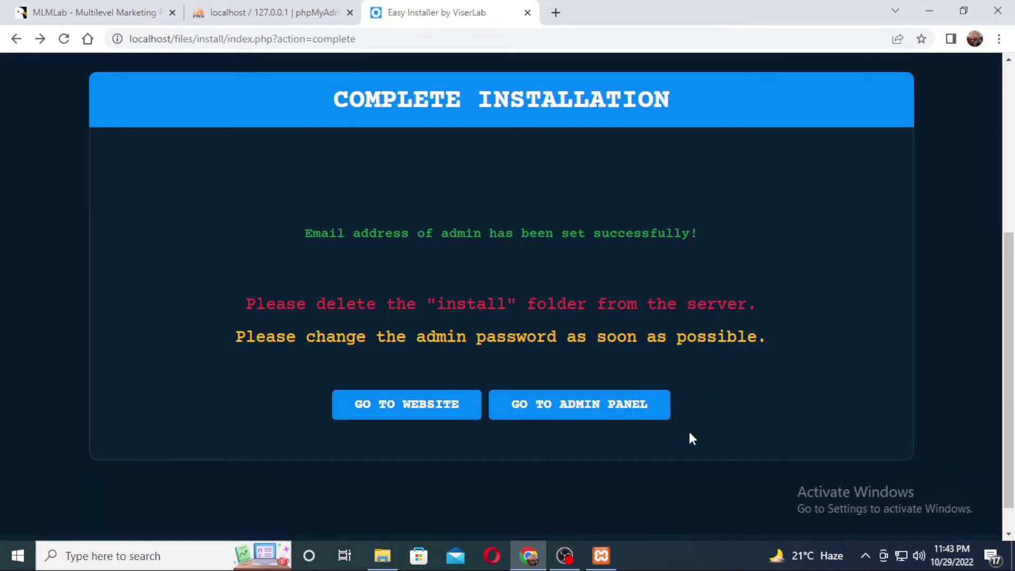
Log in to the MLMLab admin panel as 'admin' with the administrator password
{"action": "left_click", "coordinate": [563, 410]}
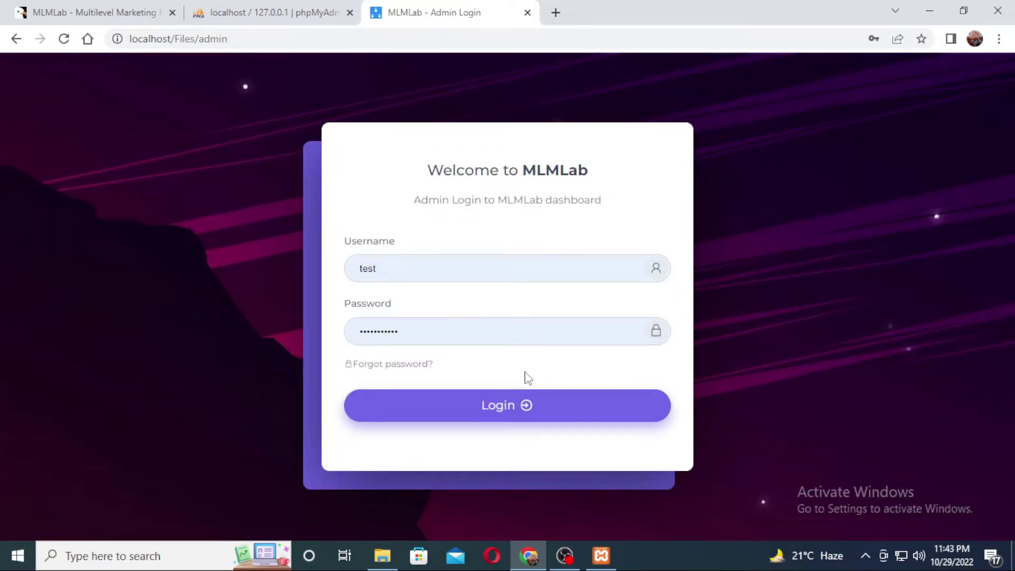
{"action": "double_click", "coordinate": [429, 267]}
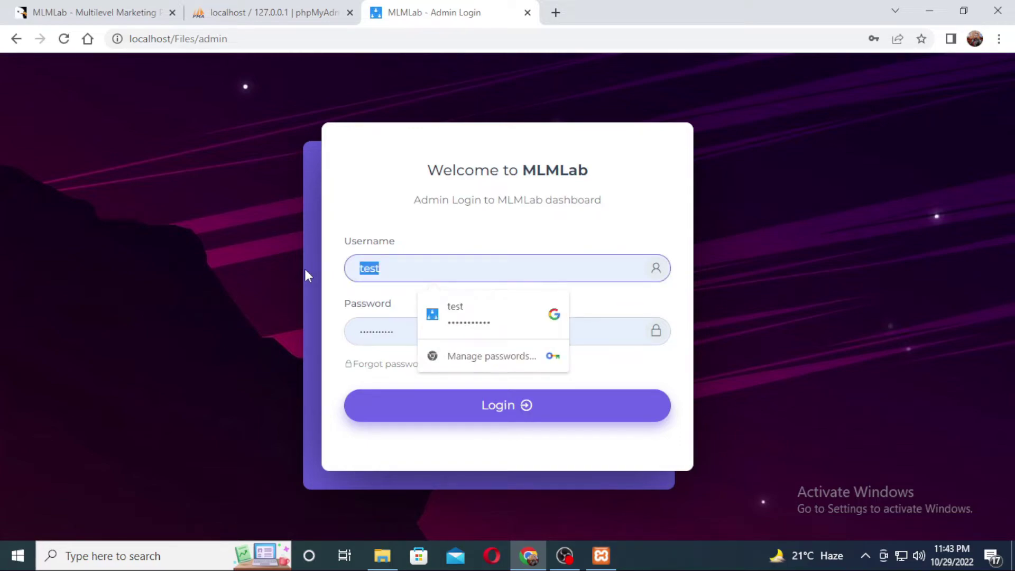
{"action": "type", "text": "admin"}
{"action": "key", "text": "Tab"}
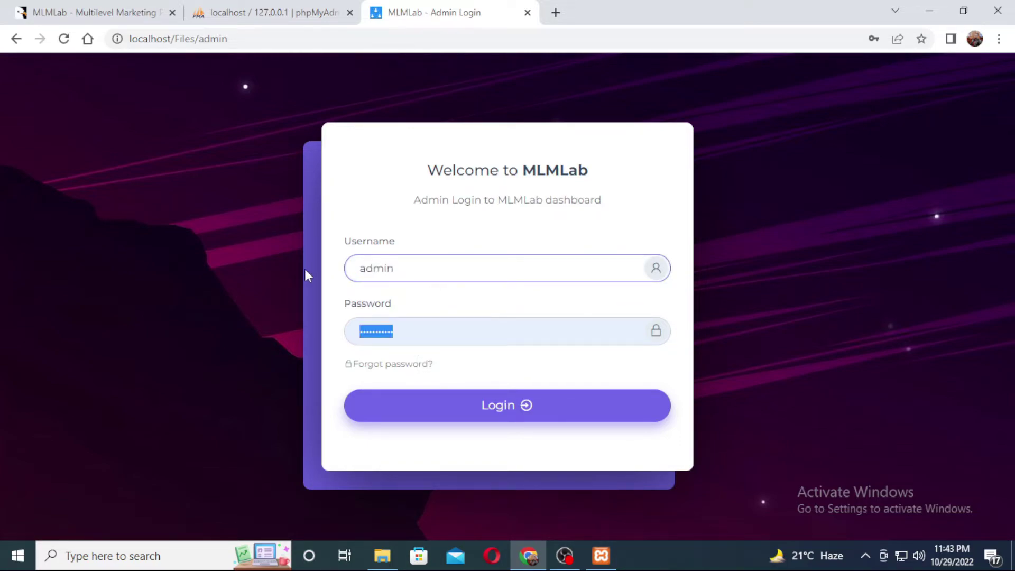
{"action": "type", "text": "admin1234"}
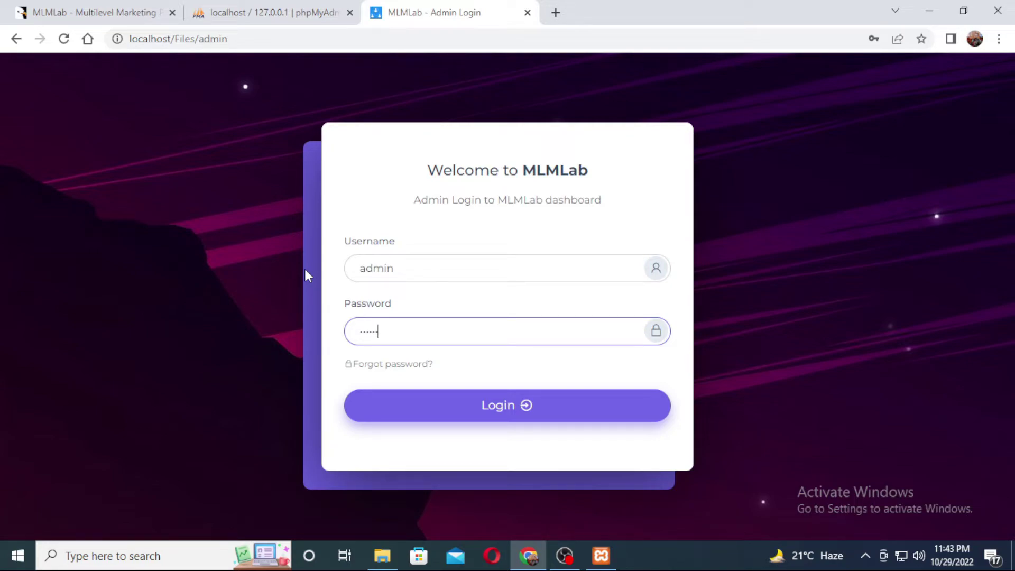
{"action": "type", "text": "5"}
{"action": "left_click", "coordinate": [482, 408]}
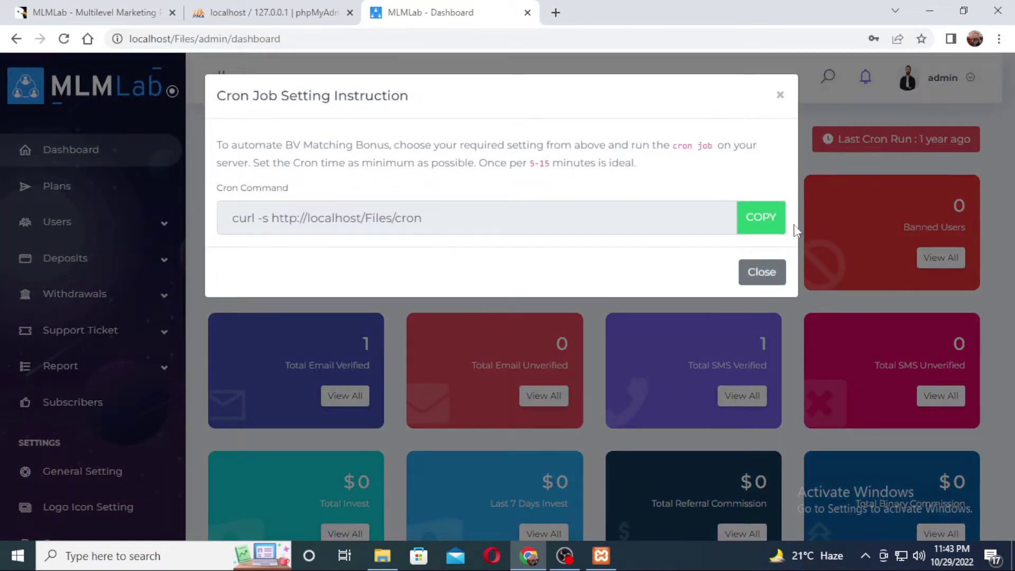
Close the Cron Job Setting Instruction modal and select localhost/Files in the address bar
{"action": "left_click", "coordinate": [762, 272]}
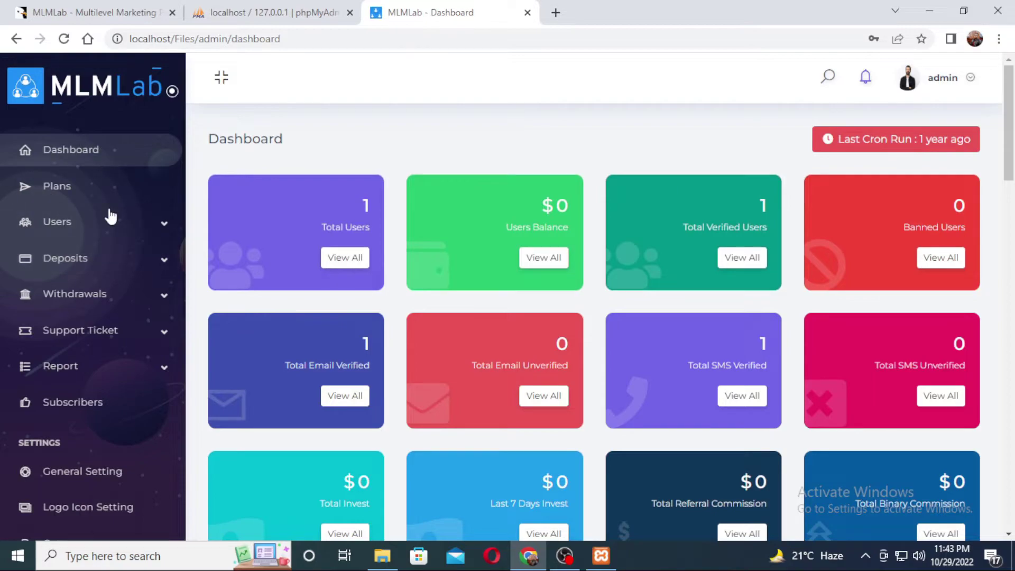
{"action": "scroll", "coordinate": [122, 338], "scroll_direction": "down", "scroll_amount": 8}
{"action": "scroll", "coordinate": [108, 385], "scroll_direction": "up", "scroll_amount": 8}
{"action": "left_click_drag", "start_coordinate": [1013, 145], "coordinate": [1013, 100]}
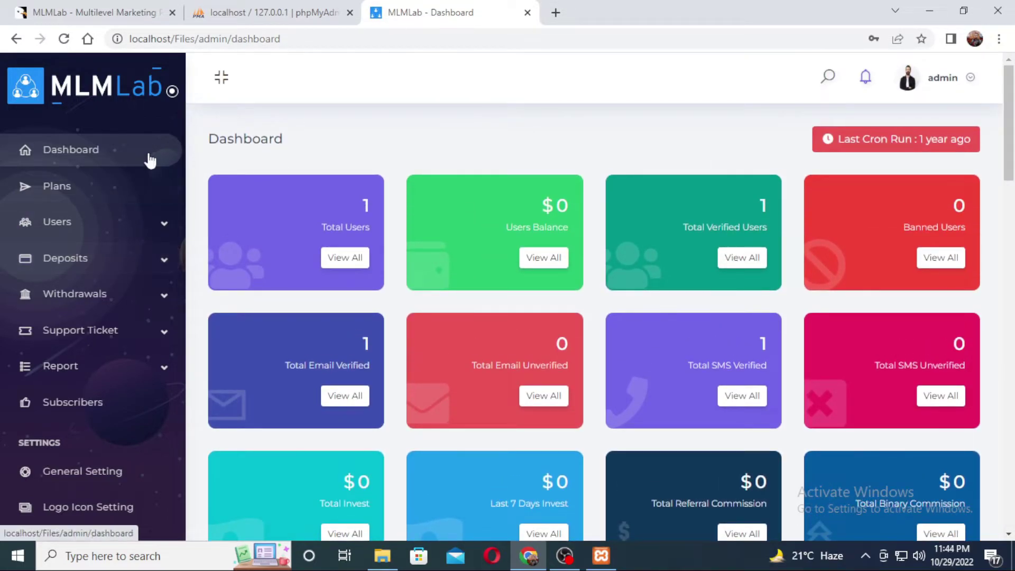
{"action": "scroll", "coordinate": [120, 212], "scroll_direction": "down", "scroll_amount": 6}
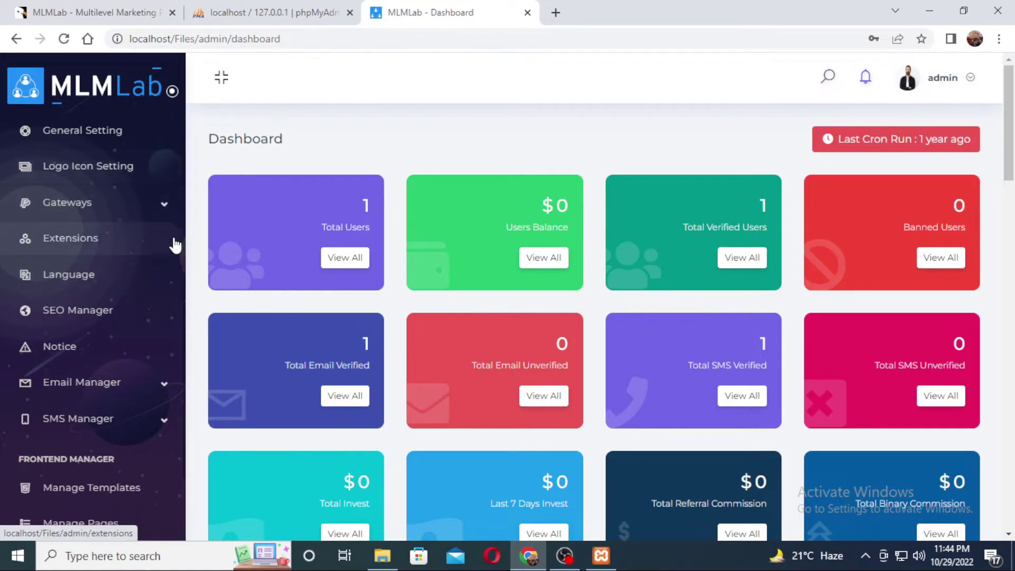
{"action": "scroll", "coordinate": [170, 248], "scroll_direction": "down", "scroll_amount": 3}
{"action": "double_click", "coordinate": [200, 38]}
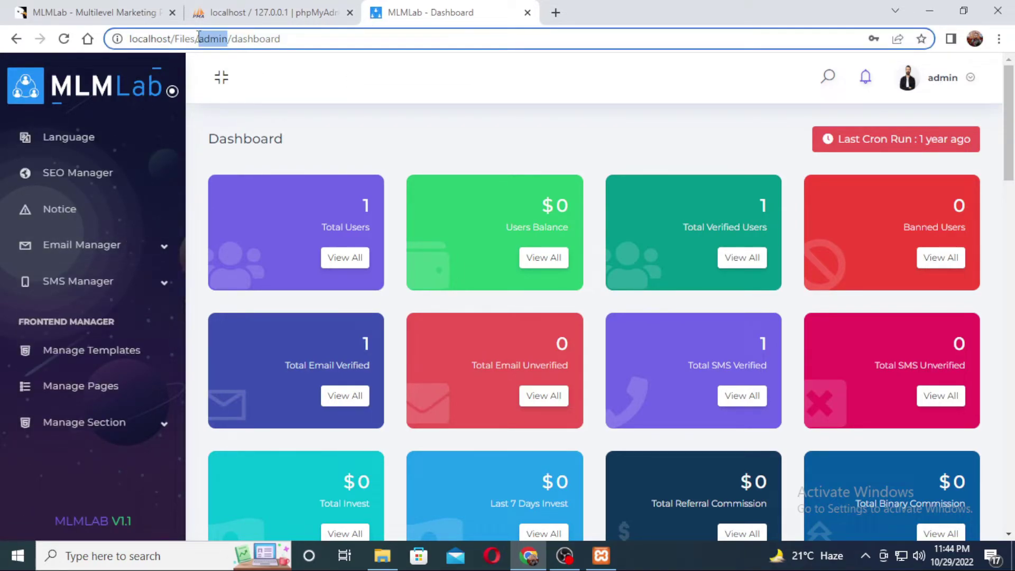
{"action": "left_click_drag", "start_coordinate": [195, 38], "coordinate": [118, 39]}
Load localhost/Files in a new tab, browse the home page, then return to the dashboard
{"action": "key", "text": "ctrl+c"}
{"action": "left_click", "coordinate": [555, 12]}
{"action": "key", "text": "ctrl+v"}
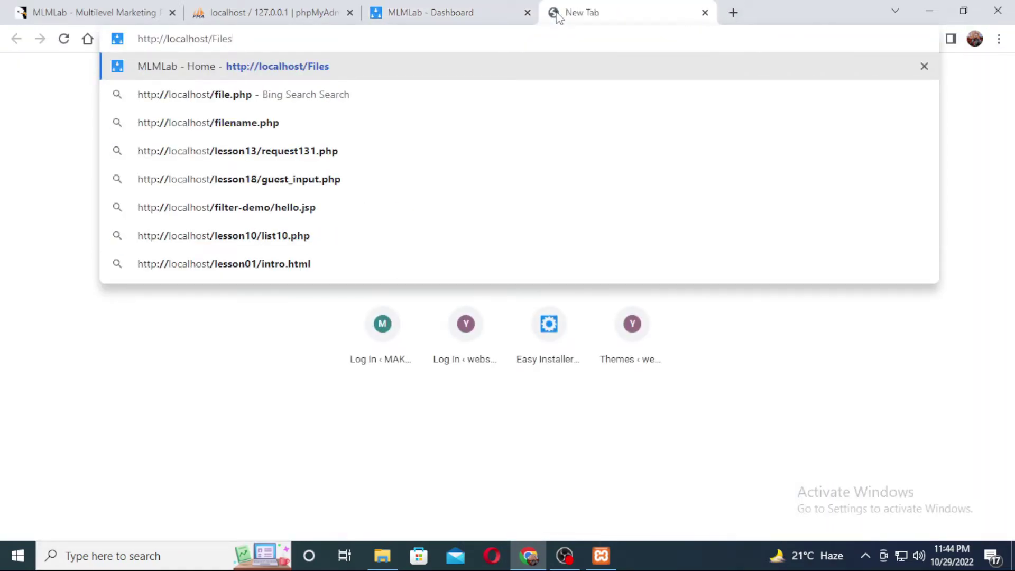
{"action": "key", "text": "Return"}
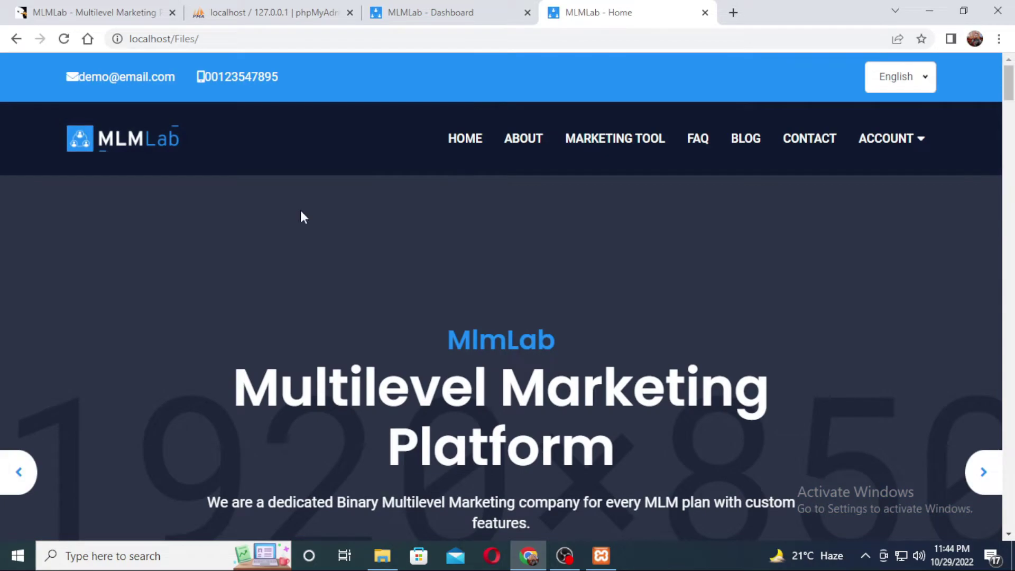
{"action": "scroll", "coordinate": [687, 201], "scroll_direction": "down", "scroll_amount": 1}
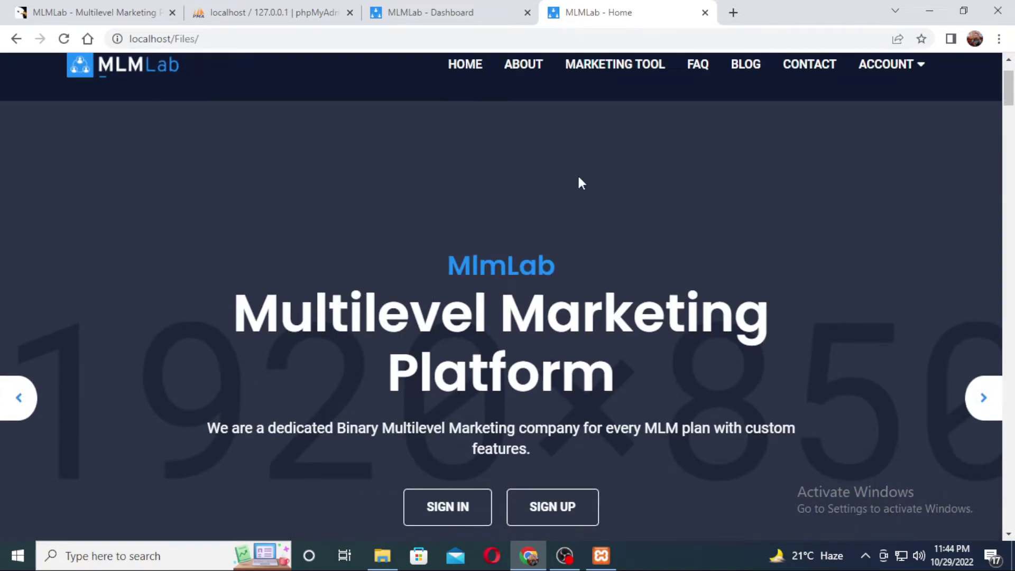
{"action": "left_click_drag", "start_coordinate": [1010, 88], "coordinate": [1011, 286]}
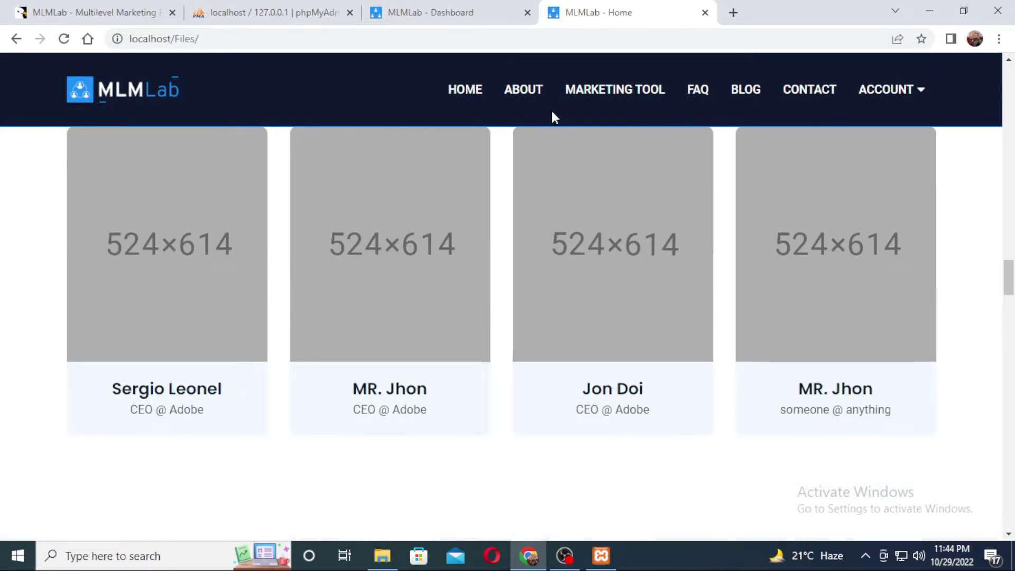
{"action": "scroll", "coordinate": [919, 280], "scroll_direction": "down", "scroll_amount": 15}
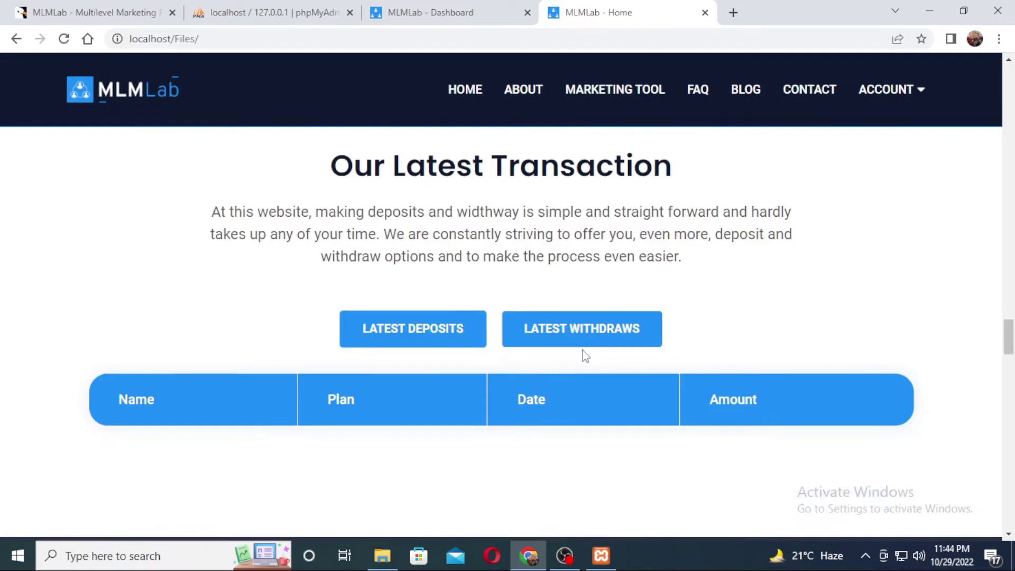
{"action": "key", "text": "ctrl+shift+Tab"}
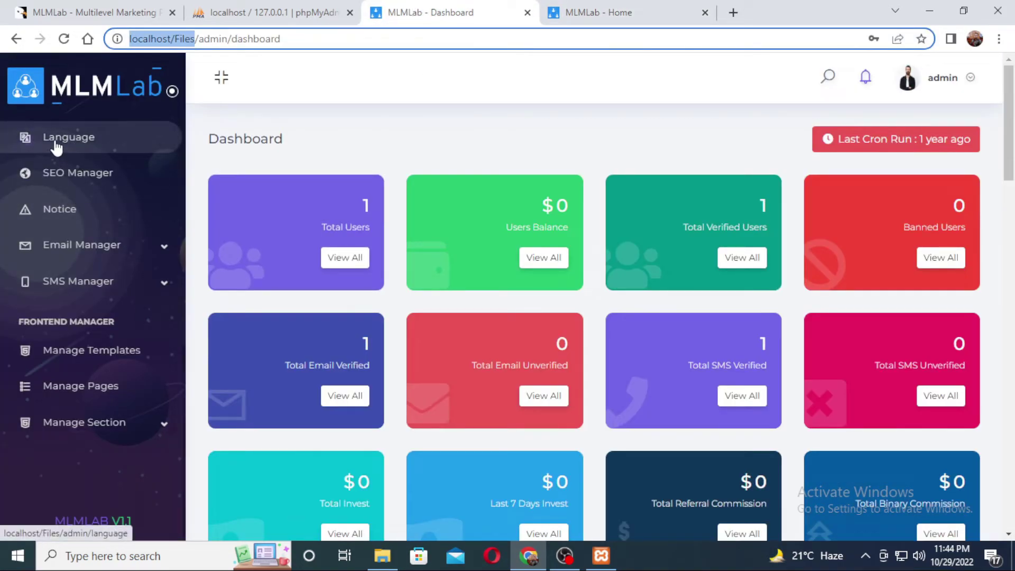
{"action": "scroll", "coordinate": [327, 177], "scroll_direction": "down", "scroll_amount": 1}
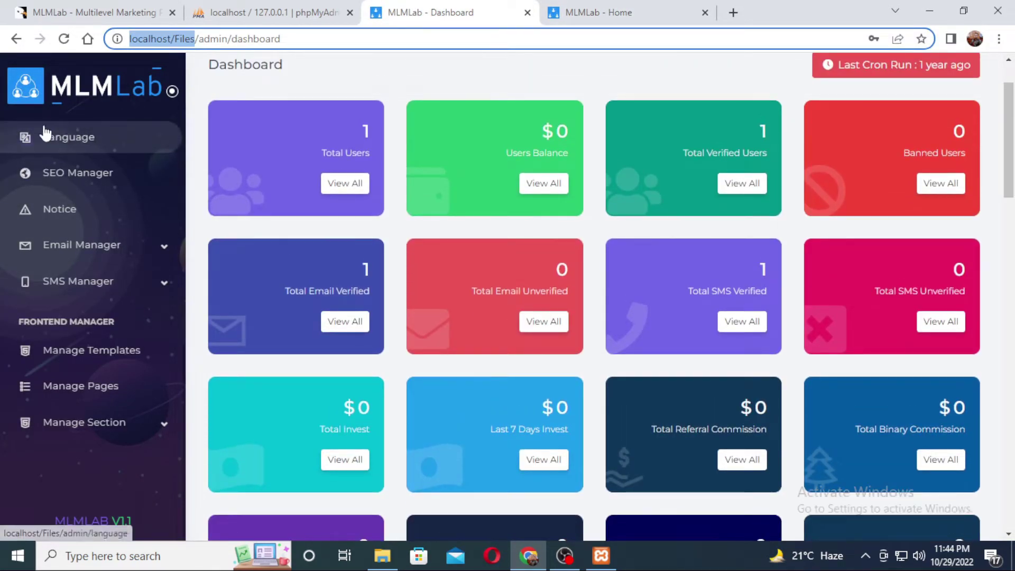
{"action": "left_click", "coordinate": [16, 40]}
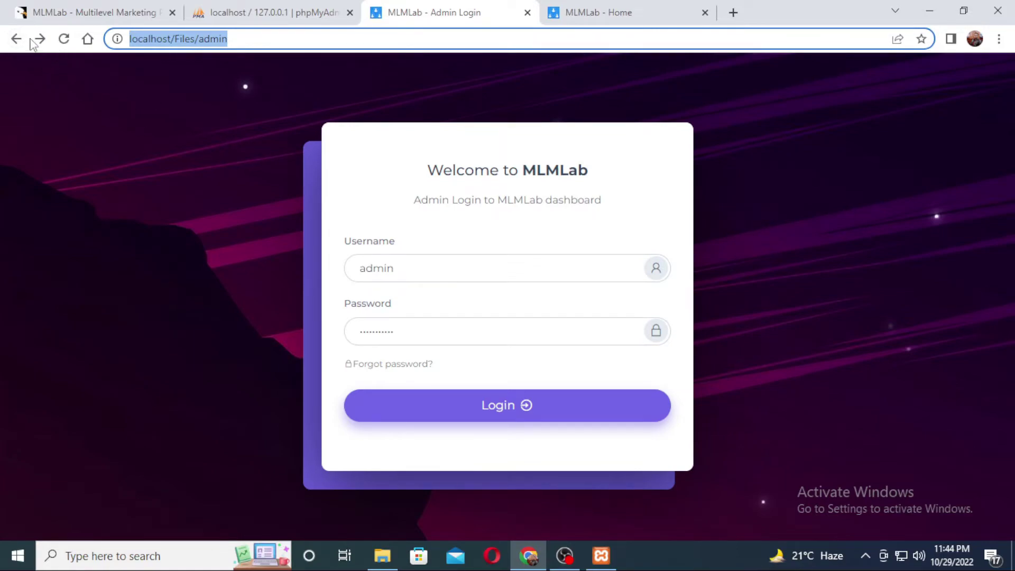
{"action": "left_click", "coordinate": [36, 40]}
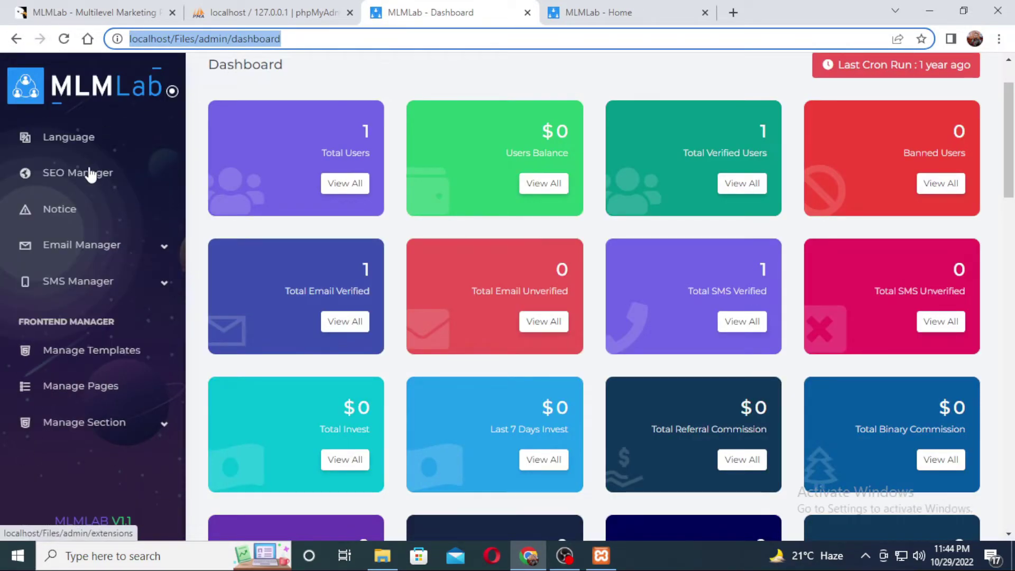
{"action": "scroll", "coordinate": [89, 175], "scroll_direction": "up", "scroll_amount": 10}
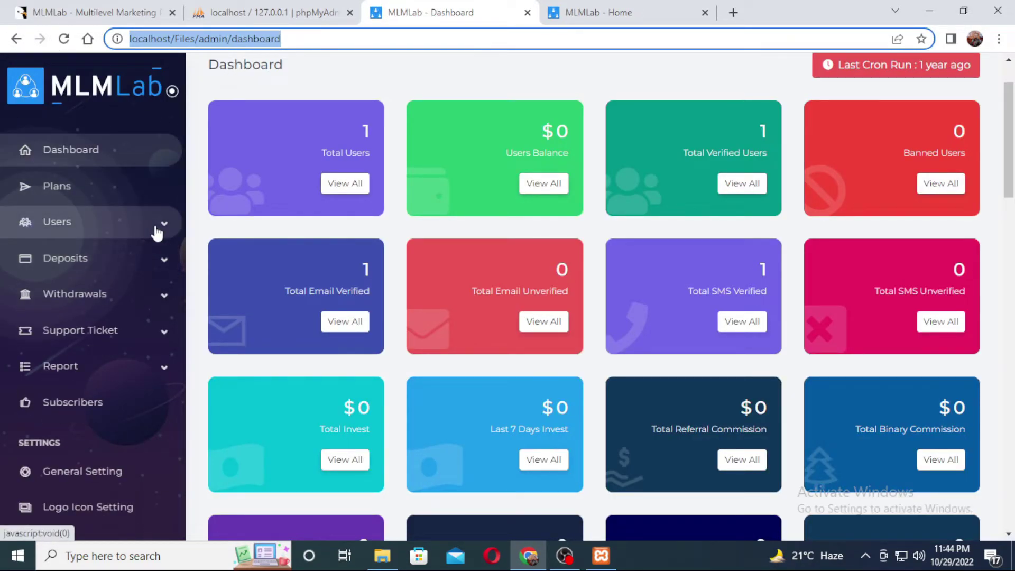
{"action": "scroll", "coordinate": [85, 364], "scroll_direction": "down", "scroll_amount": 2}
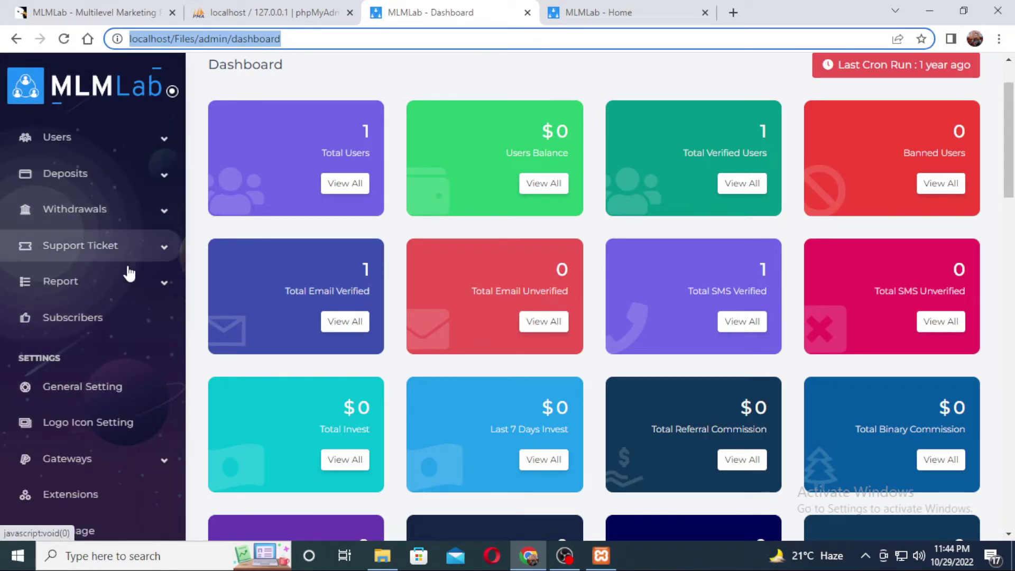
{"action": "scroll", "coordinate": [80, 294], "scroll_direction": "down", "scroll_amount": 4}
{"action": "left_click", "coordinate": [540, 146]}
{"action": "left_click_drag", "start_coordinate": [529, 131], "coordinate": [579, 123]}
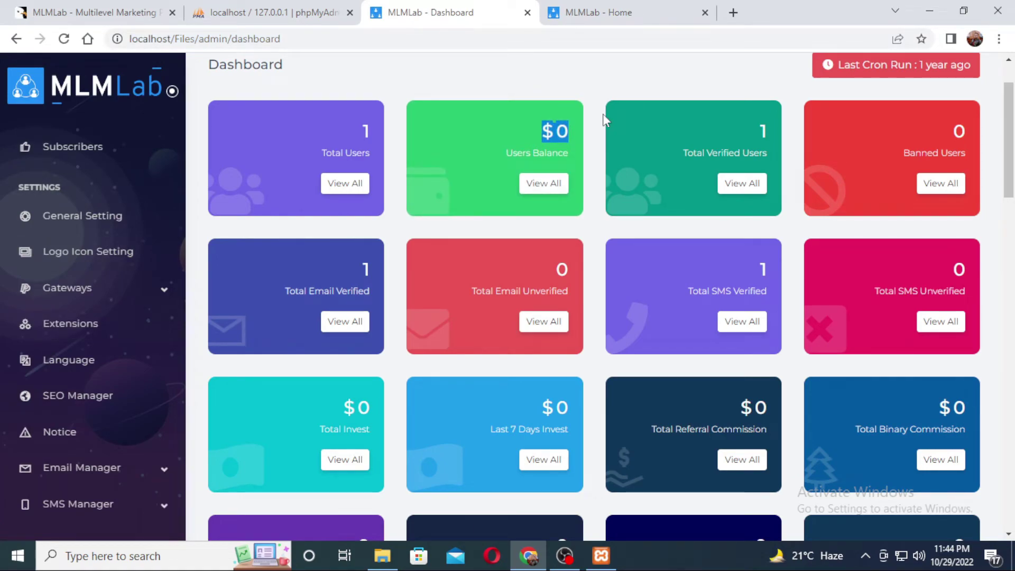
{"action": "left_click", "coordinate": [602, 113]}
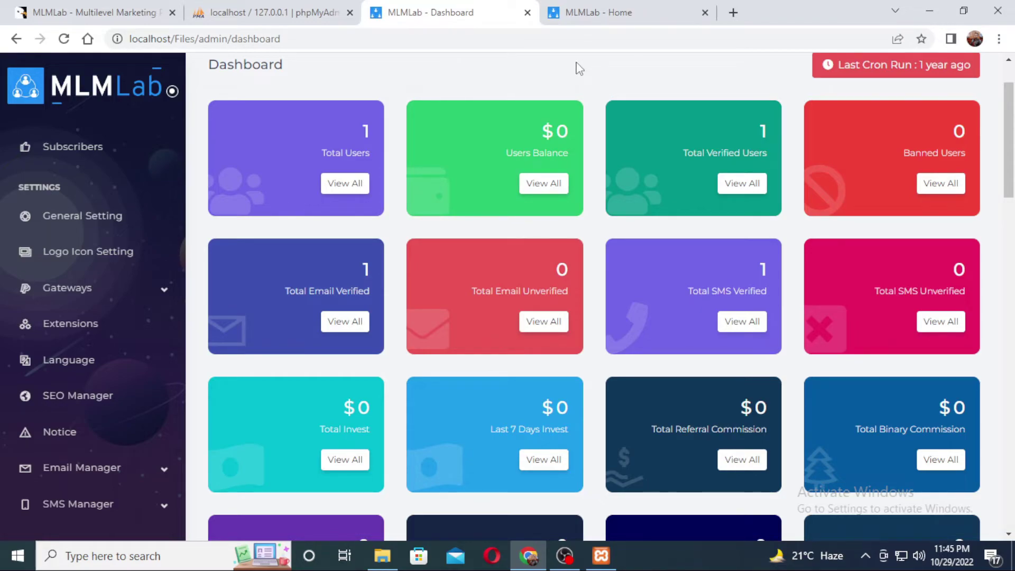
Open Hostinger hPanel in a new browser tab
{"action": "left_click", "coordinate": [733, 13]}
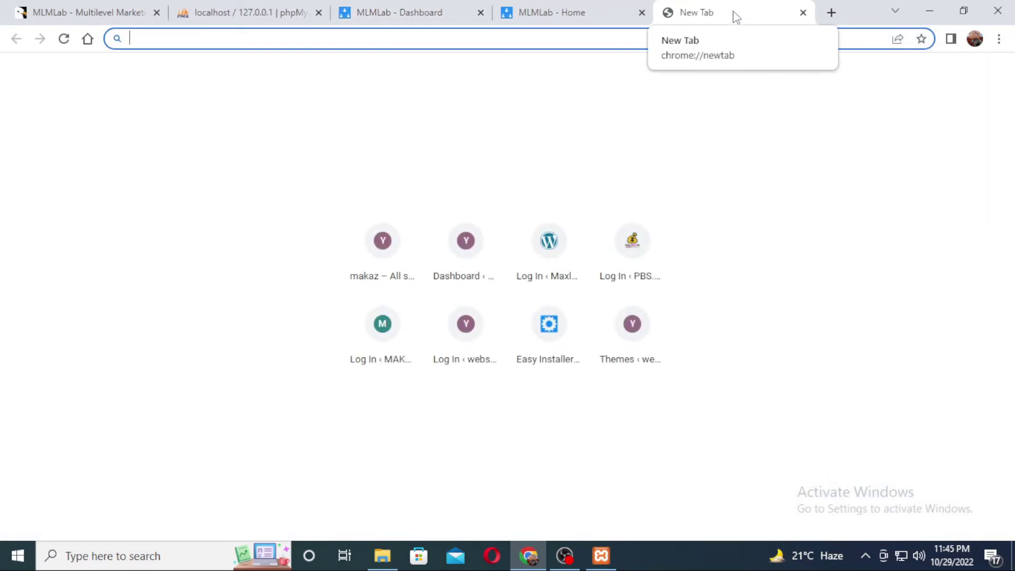
{"action": "type", "text": "l"}
{"action": "key", "text": "BackSpace"}
{"action": "key", "text": "BackSpace"}
{"action": "type", "text": "ho"}
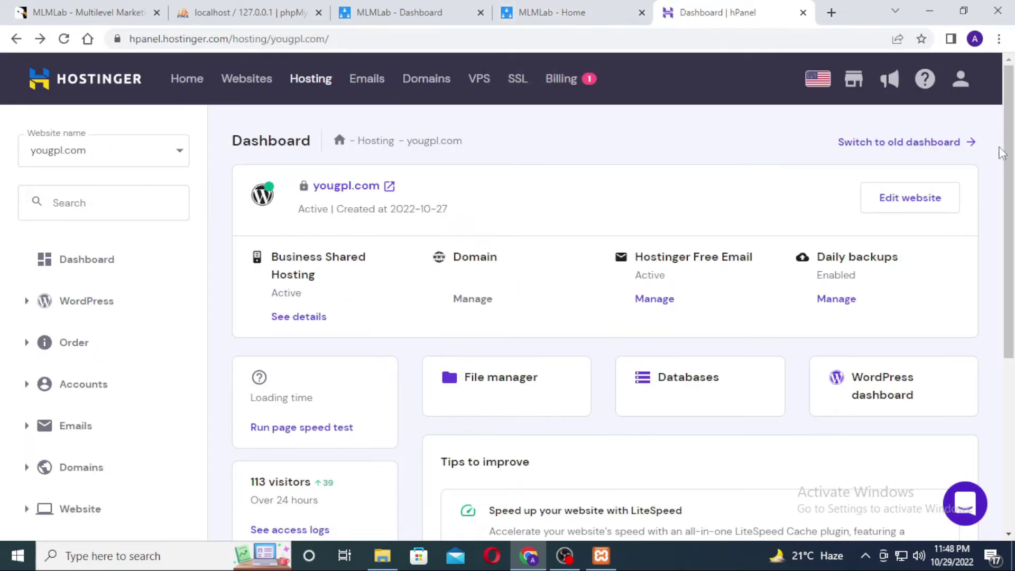
{"action": "left_click_drag", "start_coordinate": [1013, 116], "coordinate": [1014, 147]}
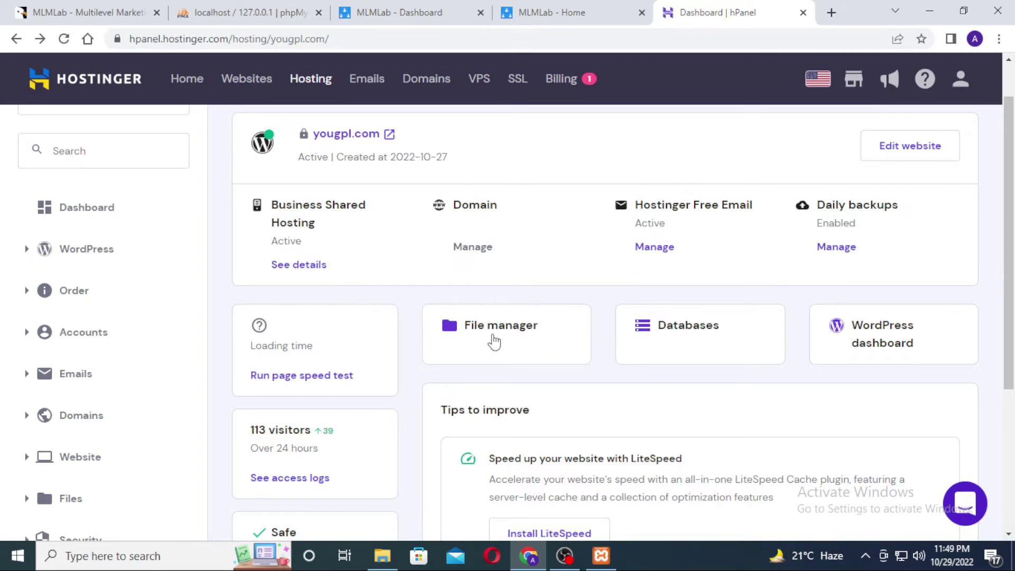
Open hPanel's File manager and enter the public_html folder
{"action": "left_click", "coordinate": [488, 343]}
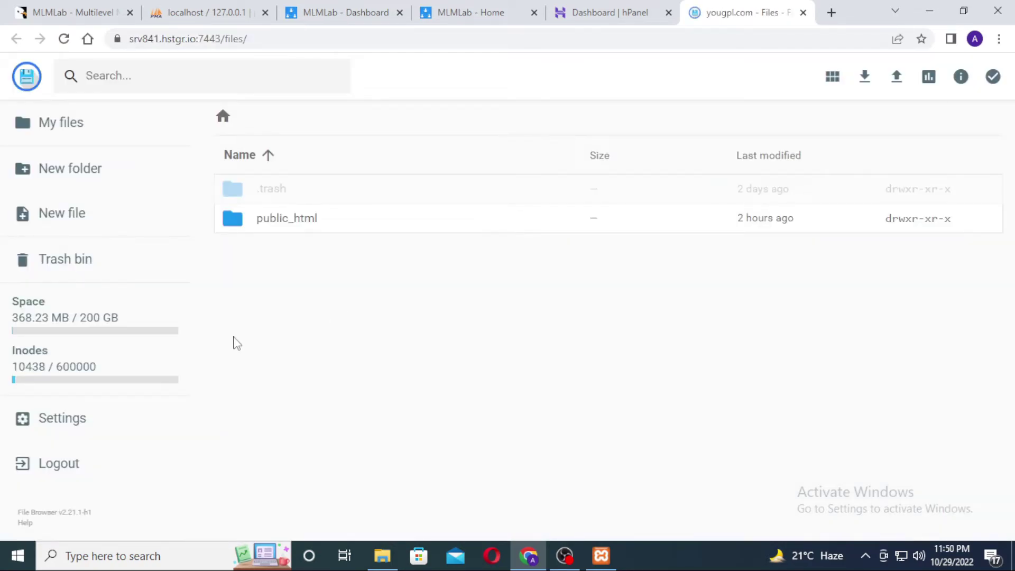
{"action": "double_click", "coordinate": [279, 229]}
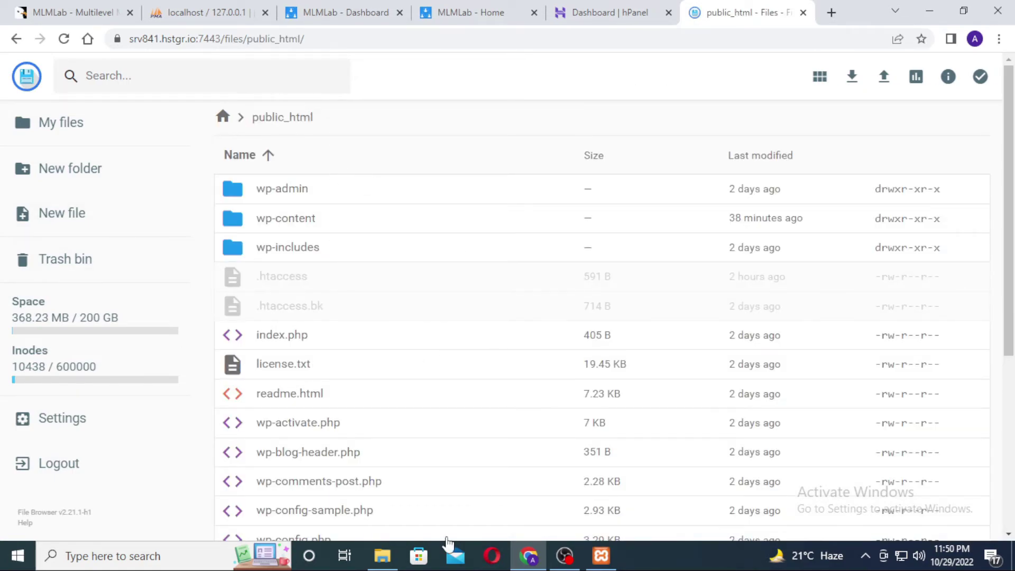
{"action": "left_click", "coordinate": [382, 556]}
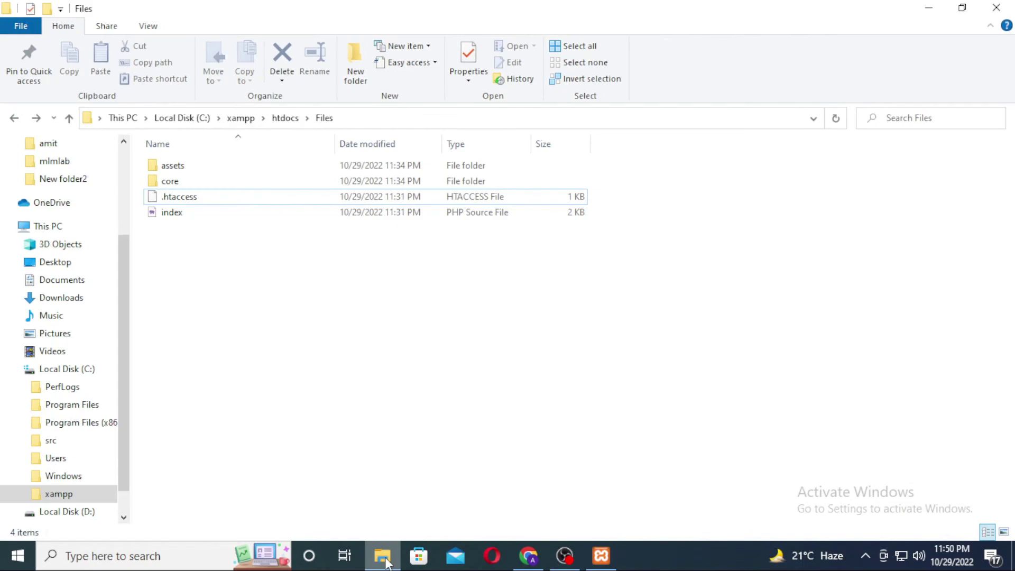
Go back to htdocs in File Explorer, then switch back to Chrome's File Browser
{"action": "left_click", "coordinate": [15, 119]}
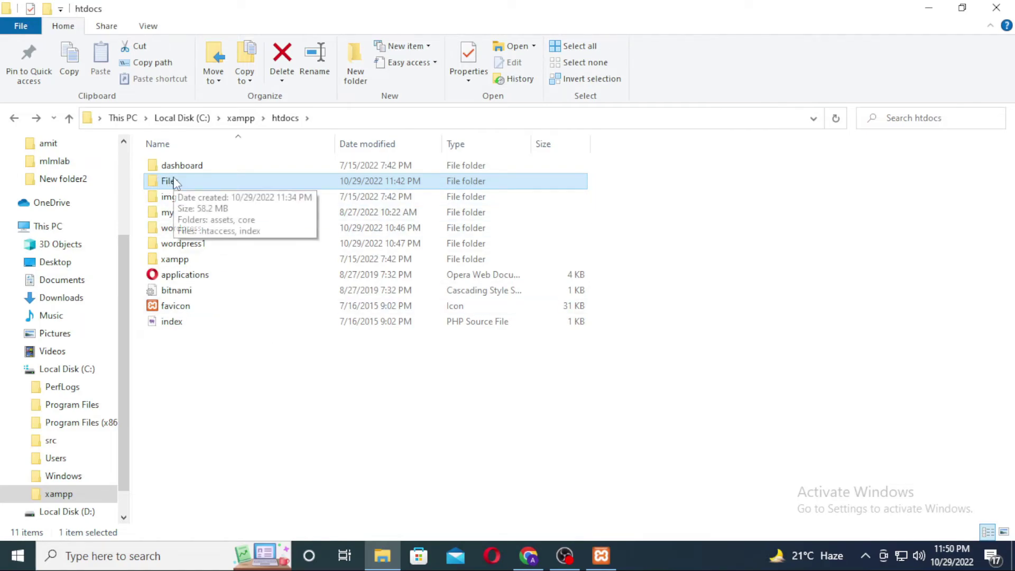
{"action": "key", "text": "alt+Tab"}
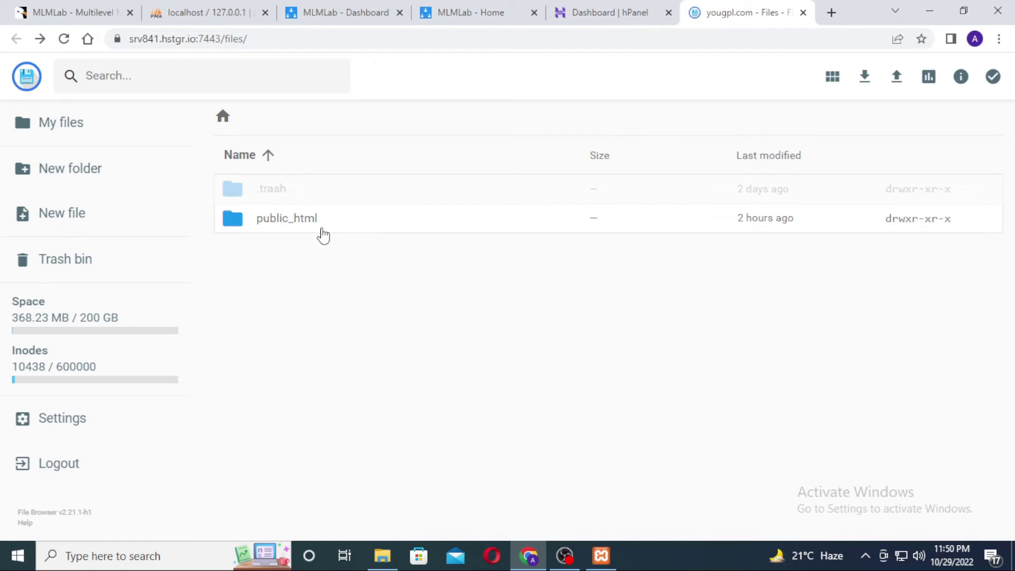
Open the Databases page from the hPanel dashboard, then switch to the MLMLab dashboard tab
{"action": "left_click", "coordinate": [634, 15]}
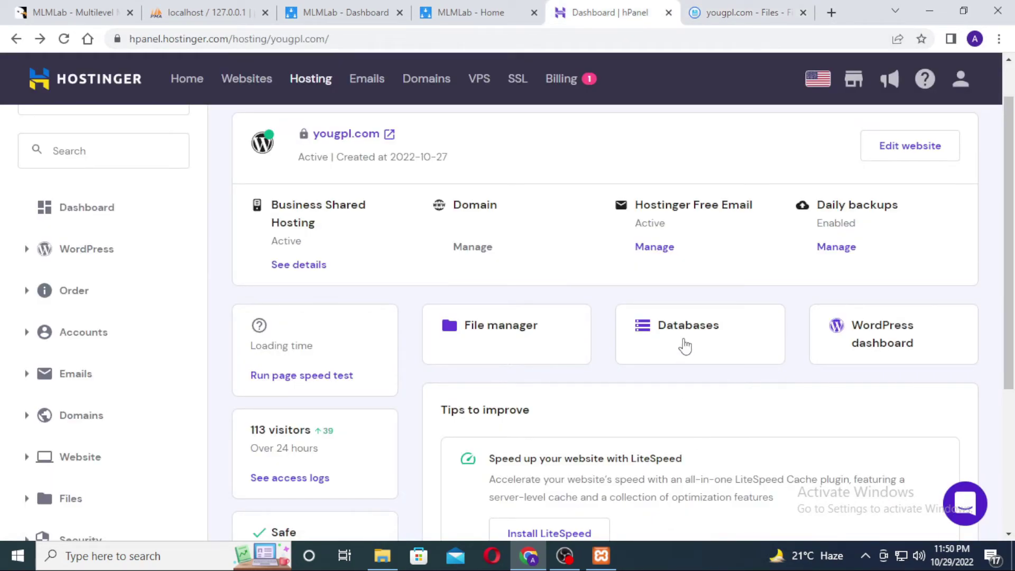
{"action": "left_click", "coordinate": [677, 344]}
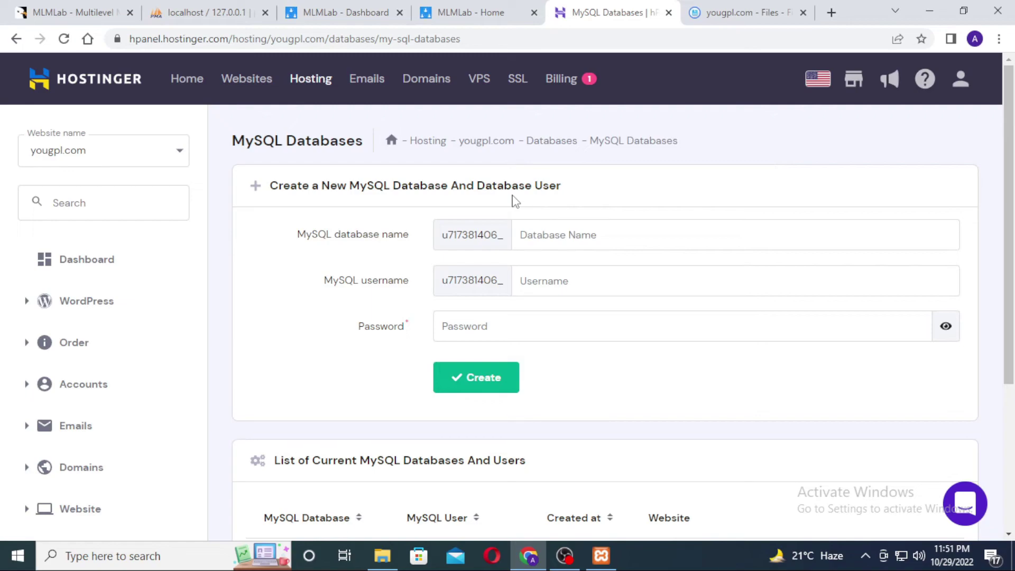
{"action": "left_click", "coordinate": [344, 12]}
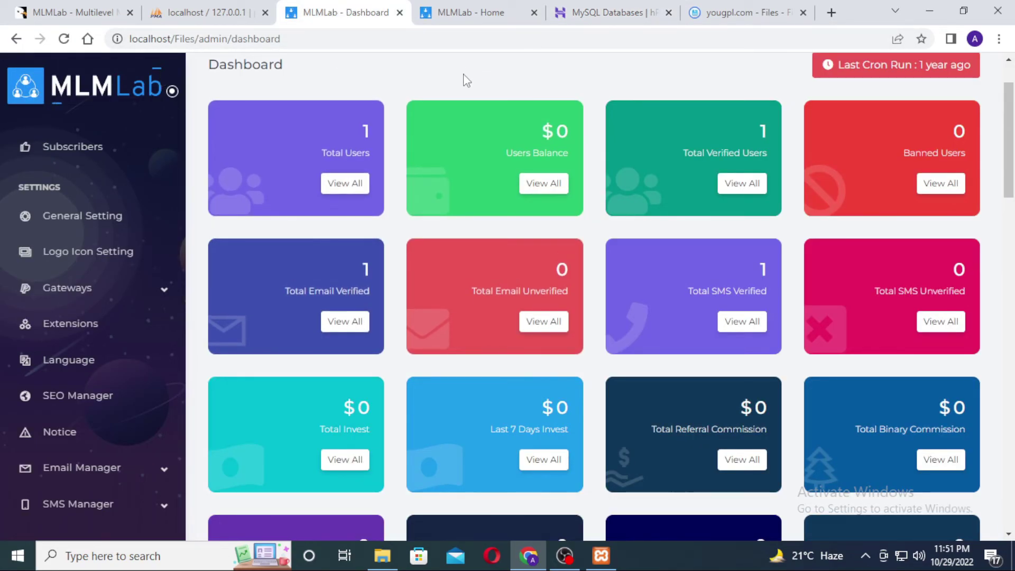
Switch to the MLMLab - Home tab, reload it via HOME, and scroll the page
{"action": "scroll", "coordinate": [648, 230], "scroll_direction": "down", "scroll_amount": 7}
{"action": "scroll", "coordinate": [645, 229], "scroll_direction": "up", "scroll_amount": 9}
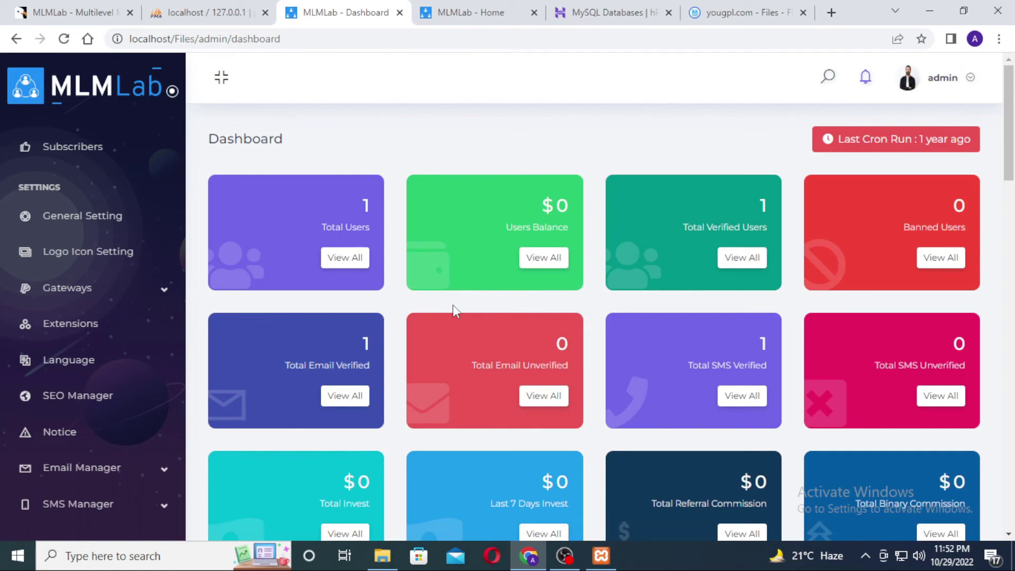
{"action": "left_click", "coordinate": [472, 12]}
{"action": "scroll", "coordinate": [602, 304], "scroll_direction": "up", "scroll_amount": 5}
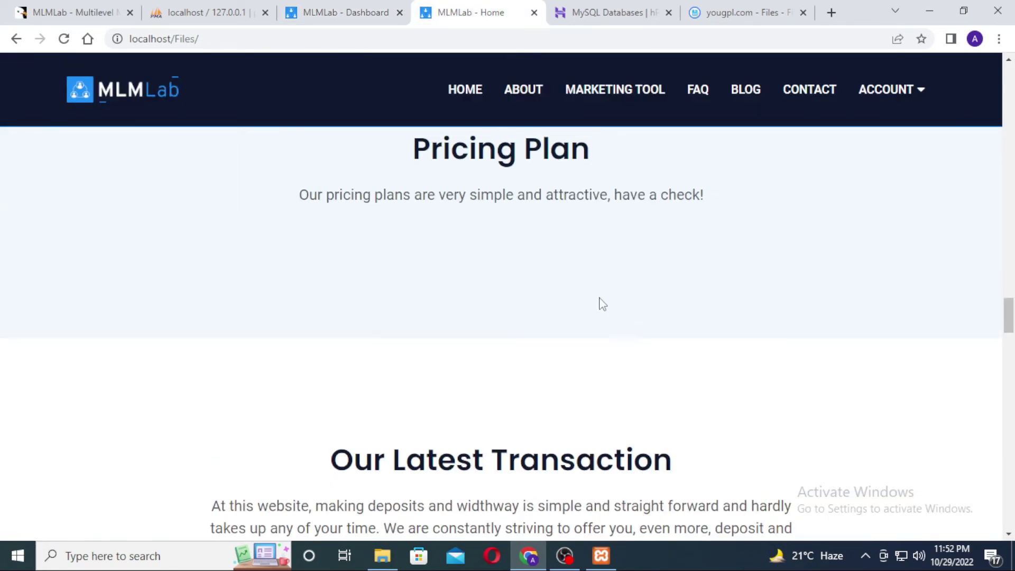
{"action": "scroll", "coordinate": [537, 258], "scroll_direction": "up", "scroll_amount": 5}
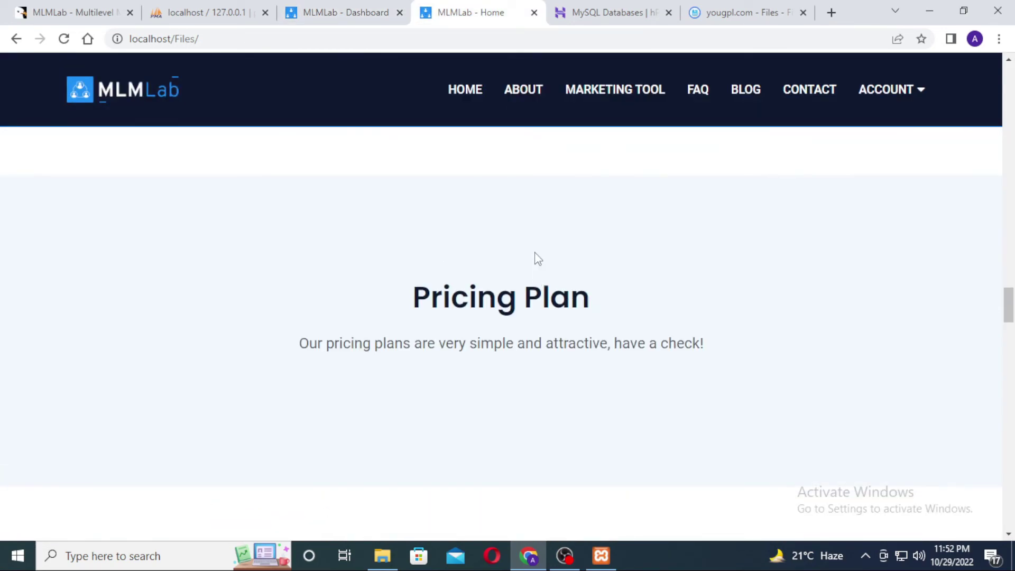
{"action": "left_click", "coordinate": [477, 91]}
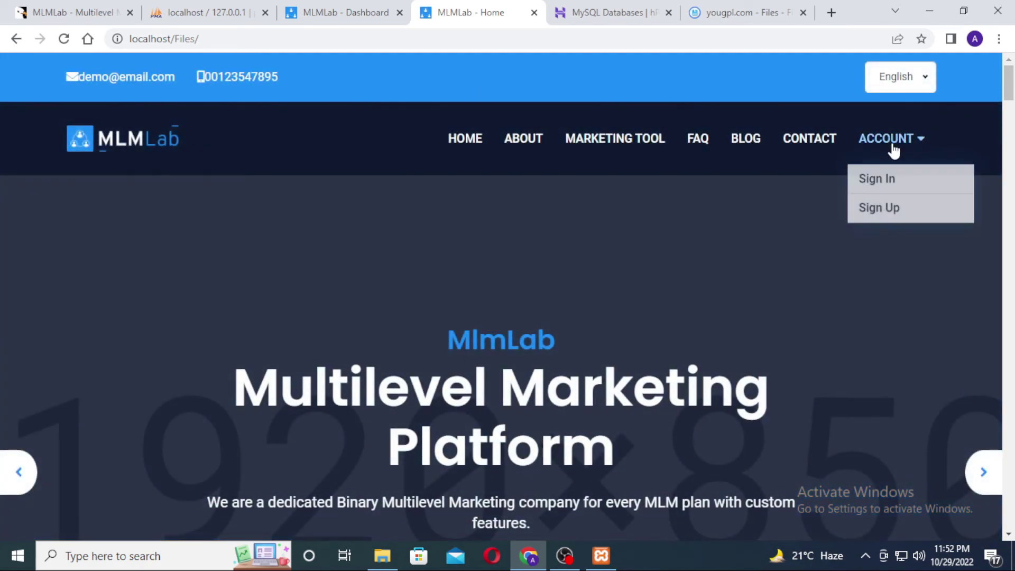
{"action": "scroll", "coordinate": [701, 225], "scroll_direction": "down", "scroll_amount": 4}
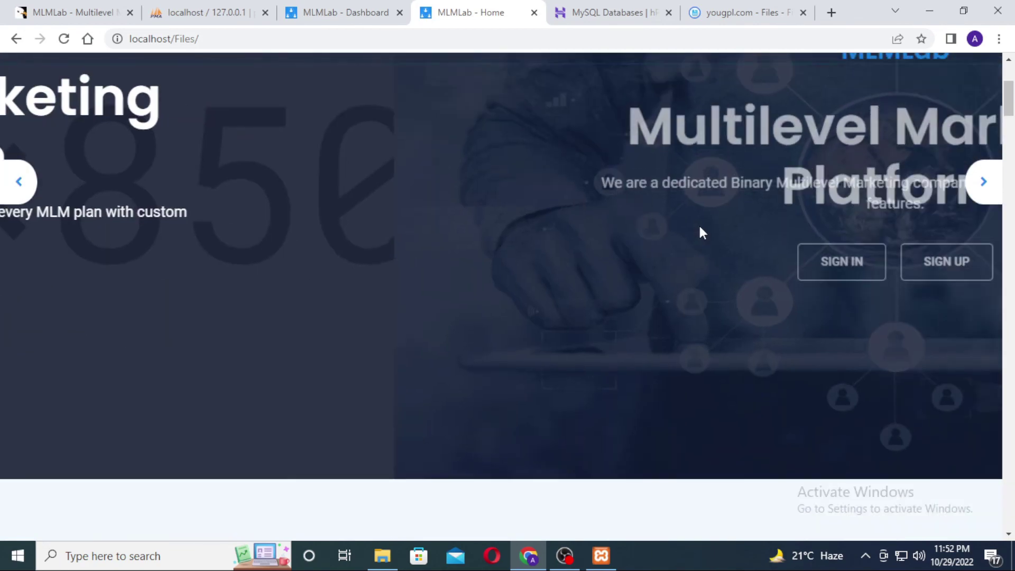
{"action": "scroll", "coordinate": [701, 237], "scroll_direction": "down", "scroll_amount": 3}
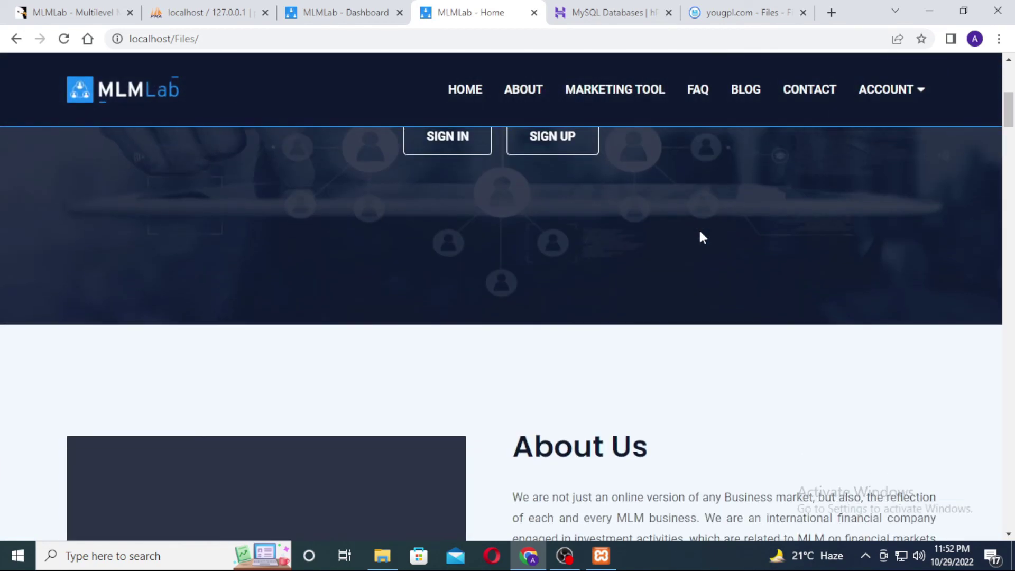